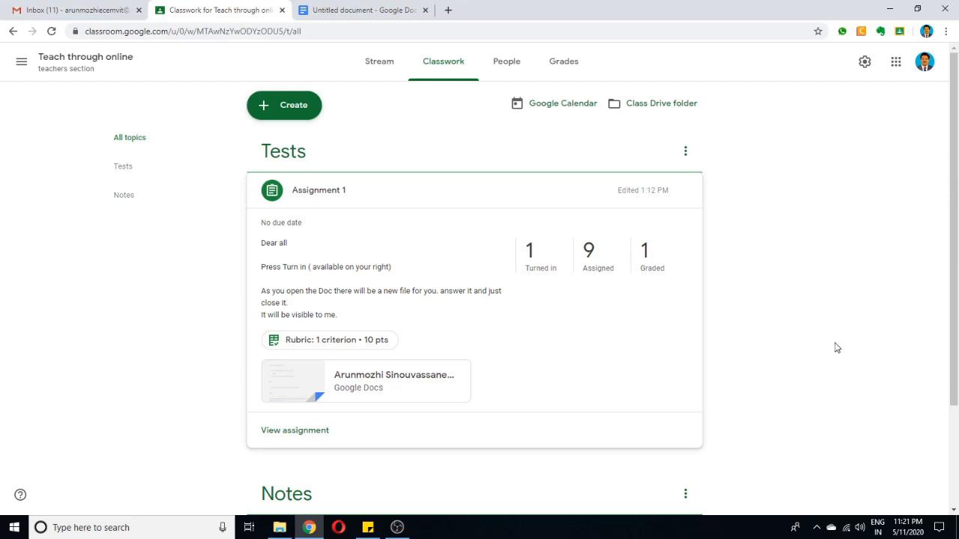
Create a new assignment in the class's classwork and title it "assignment 2".
click(380, 68)
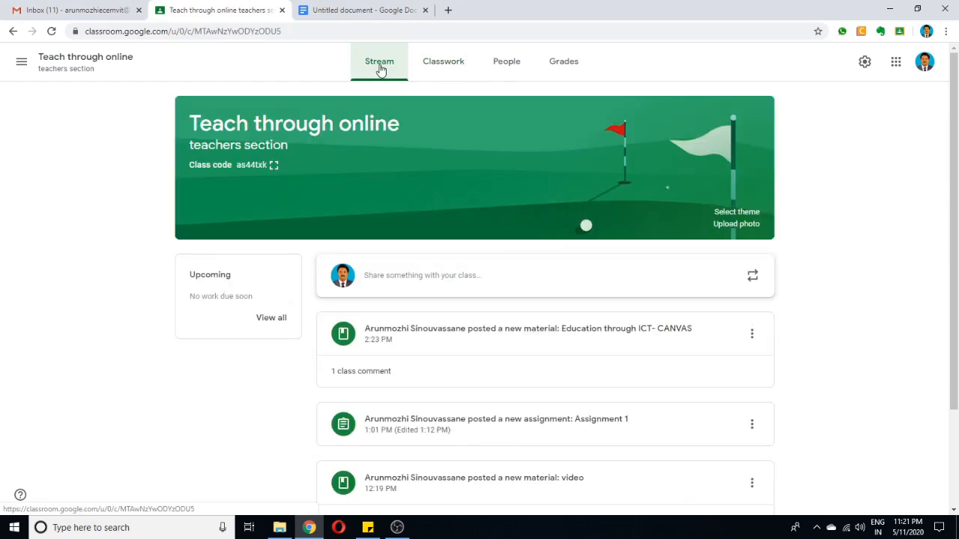
click(454, 69)
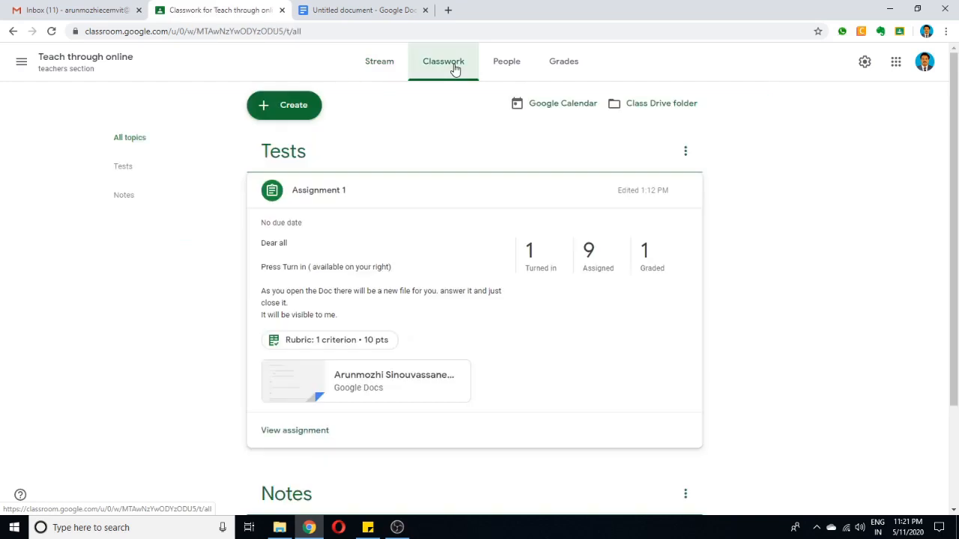
click(293, 109)
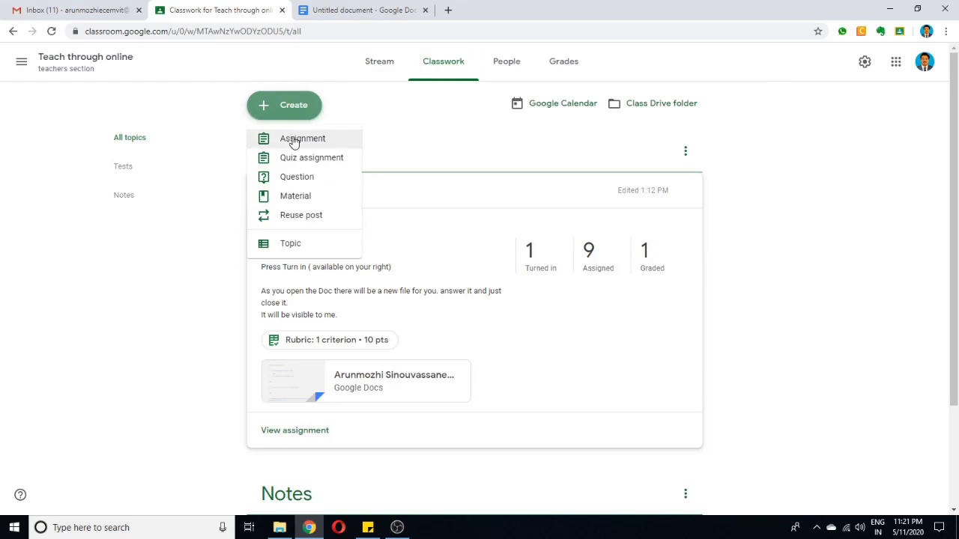
click(294, 141)
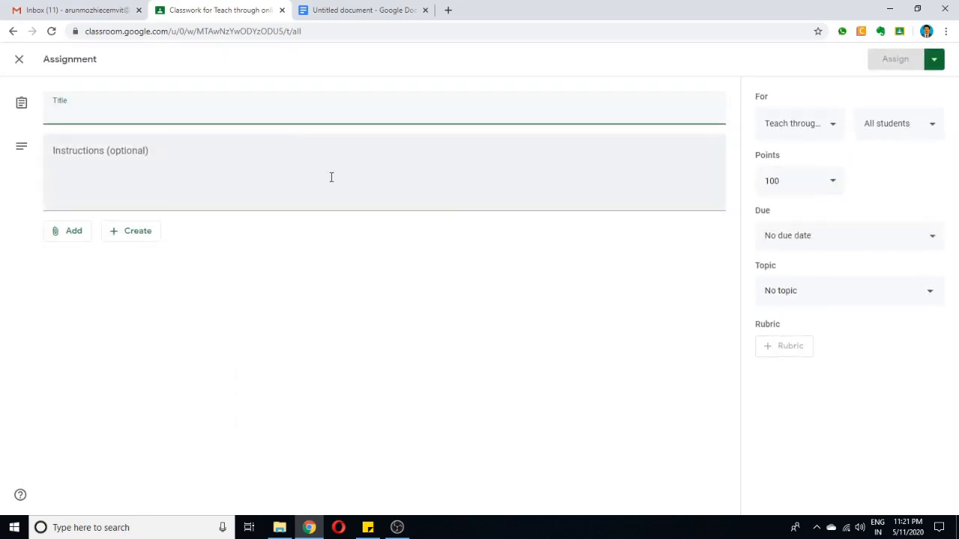
text(as)
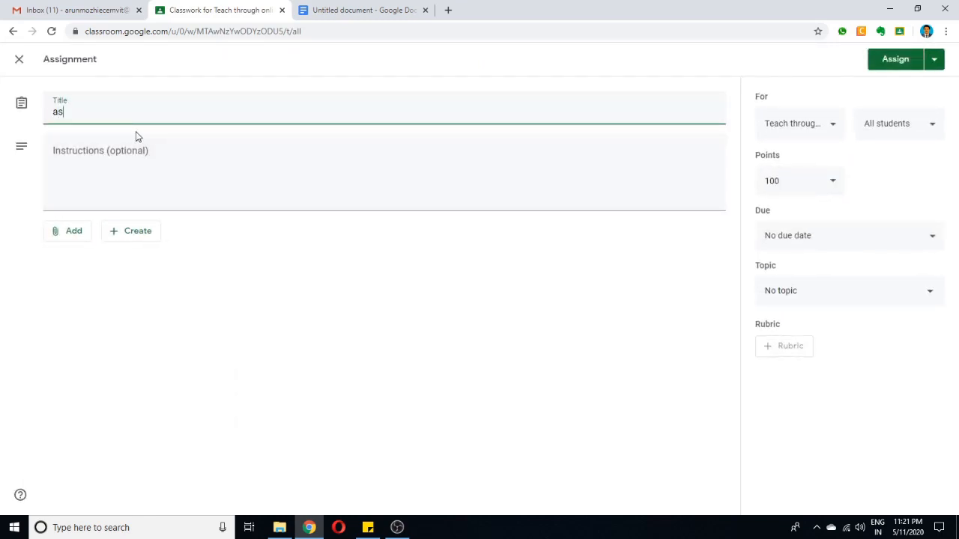
text(signment 2)
Enter the assignment instructions "kindly answer the doc".
click(119, 179)
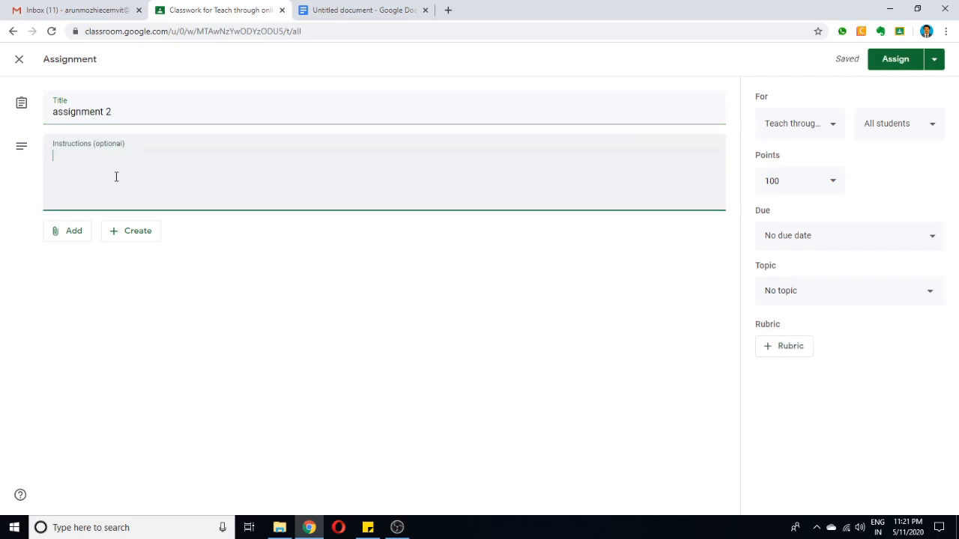
text(kindly fill the)
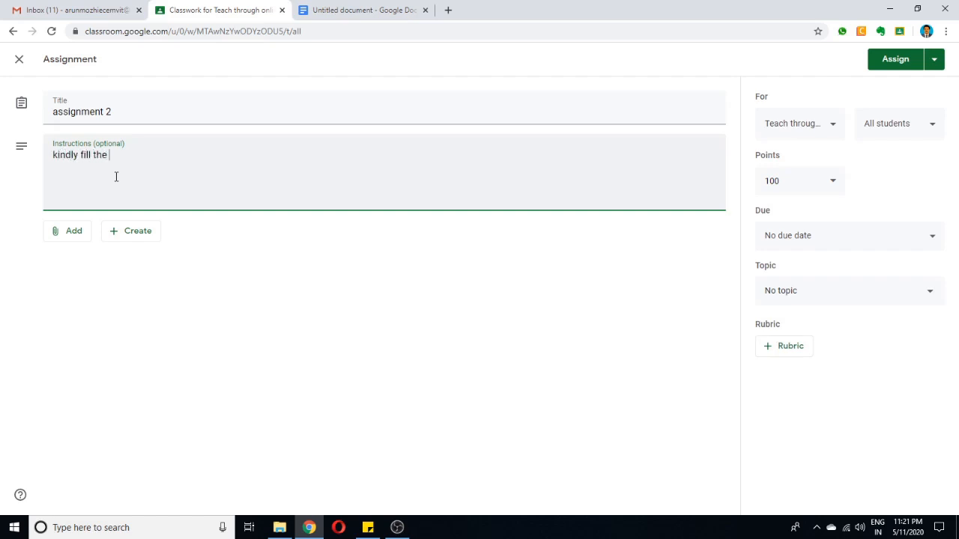
text( doc)
drag(92, 155, 80, 156)
text(answer)
Create a new Google Docs attachment for the assignment, close the older untitled document and return to the assignment form.
click(131, 238)
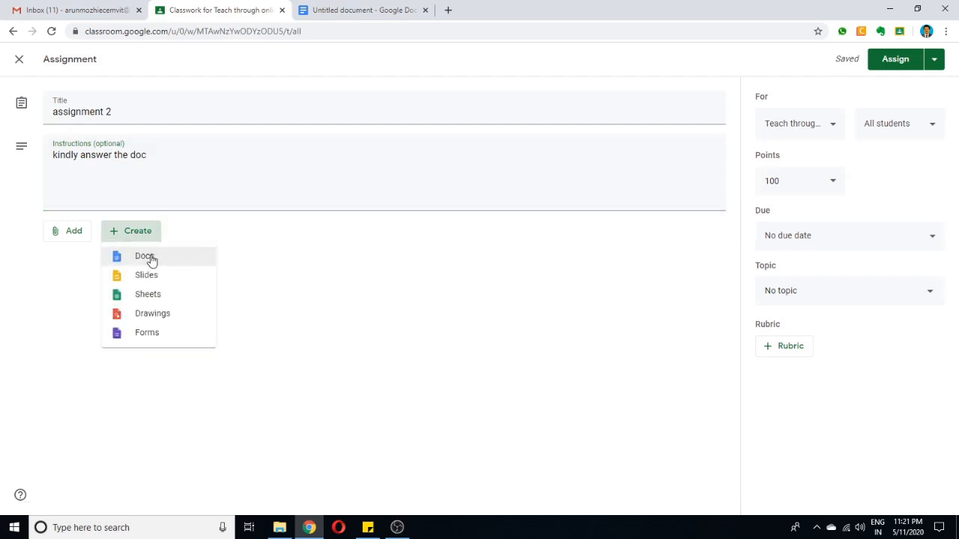
click(150, 259)
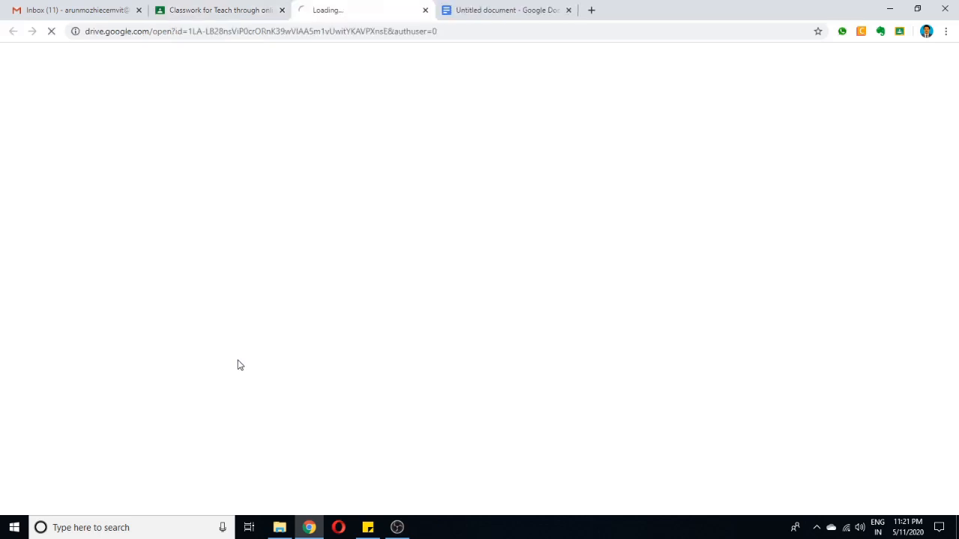
click(568, 10)
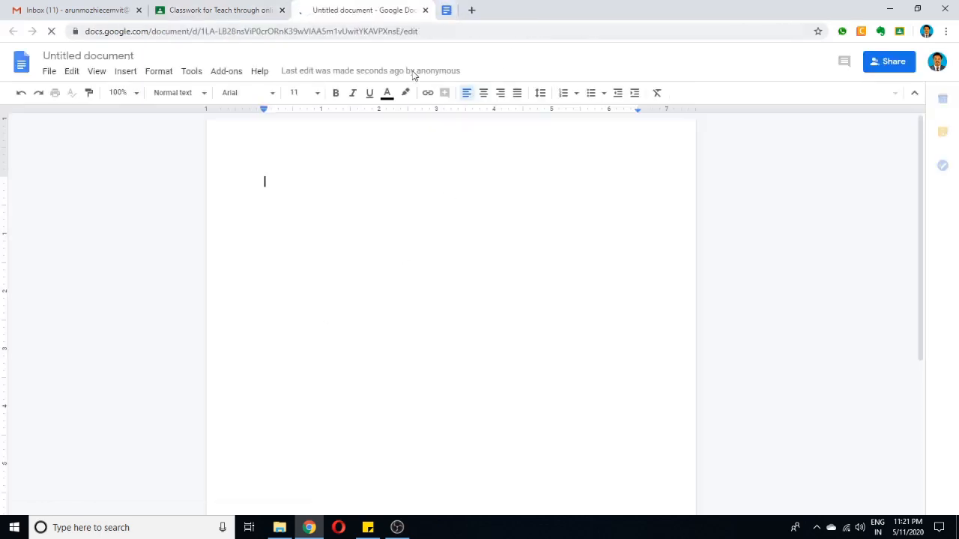
click(243, 15)
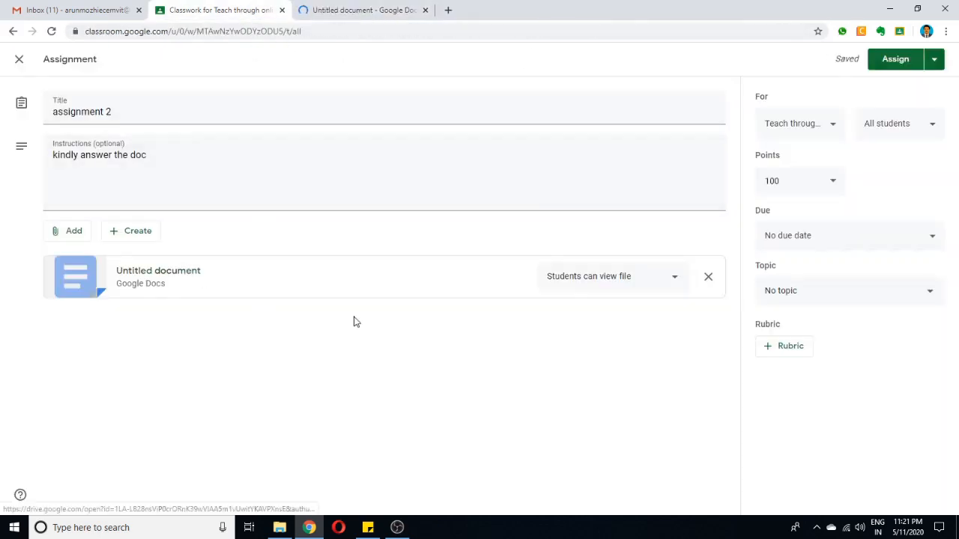
Set the attached document's student access to "Make a copy for each student".
click(380, 10)
click(225, 11)
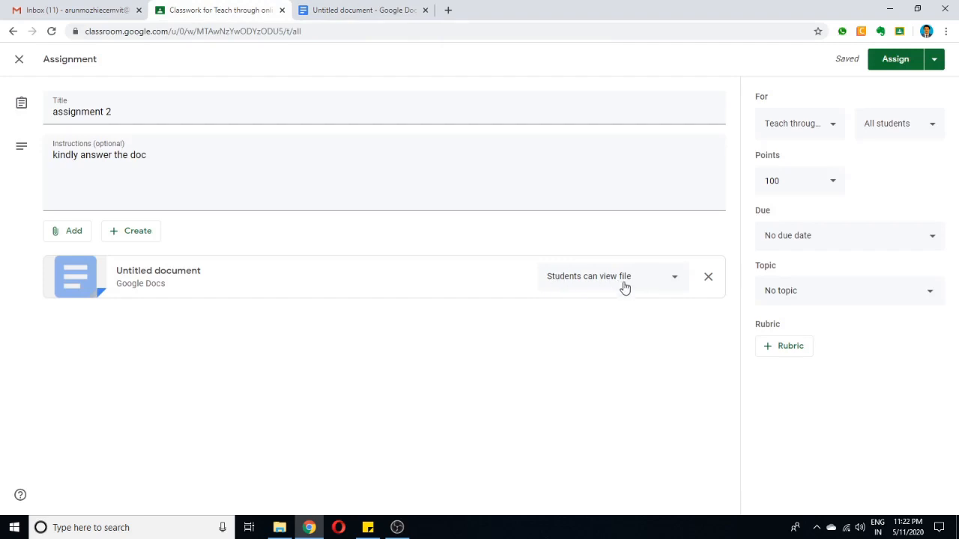
click(673, 280)
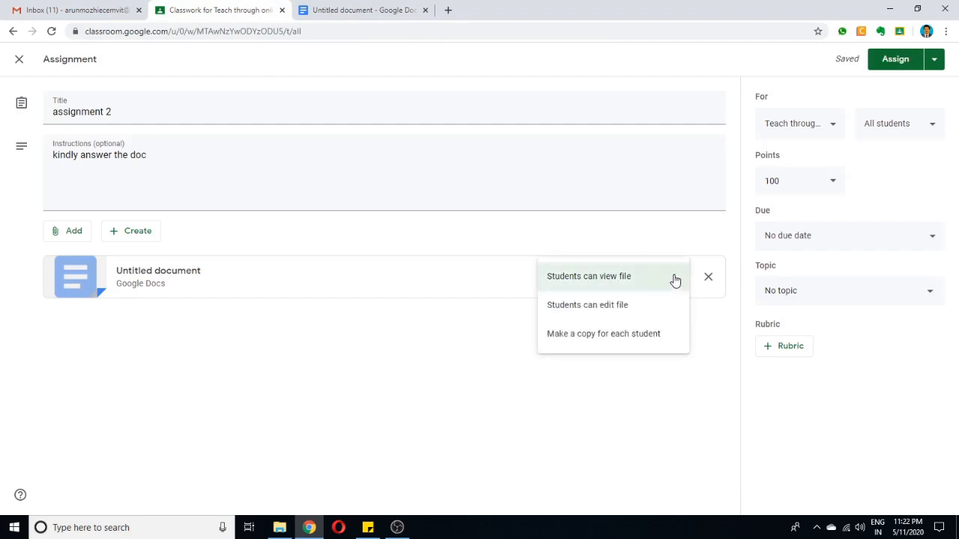
click(618, 341)
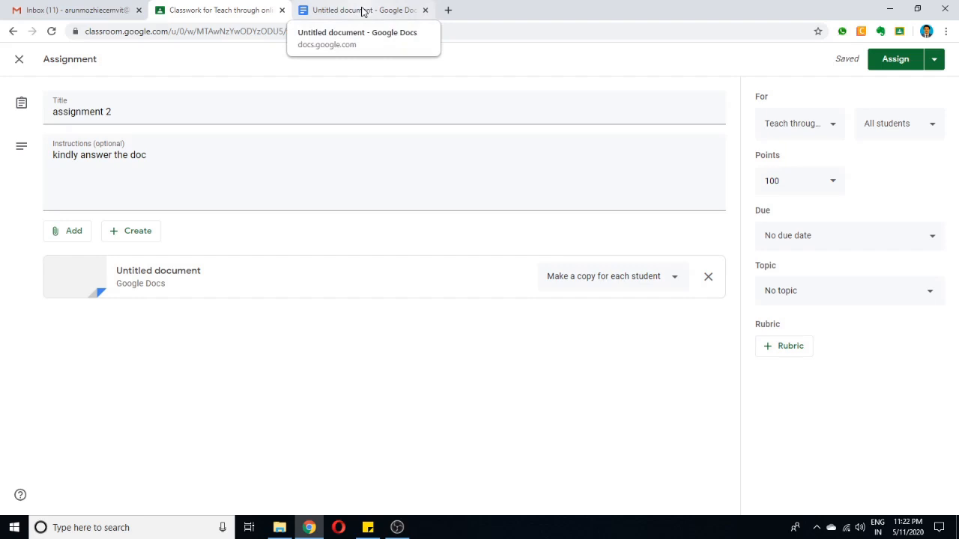
Write "Assignment 2" and questions "What is a moodle? Hint: (server based or Web based)" and "Give examples of Free LMS ?", and title the file Assignment 2.
click(363, 12)
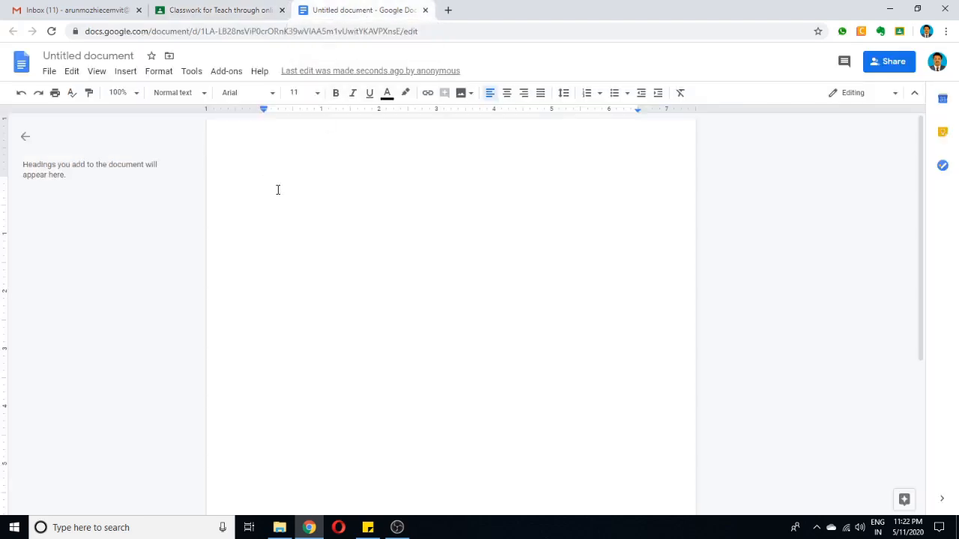
text(Assignment 2)
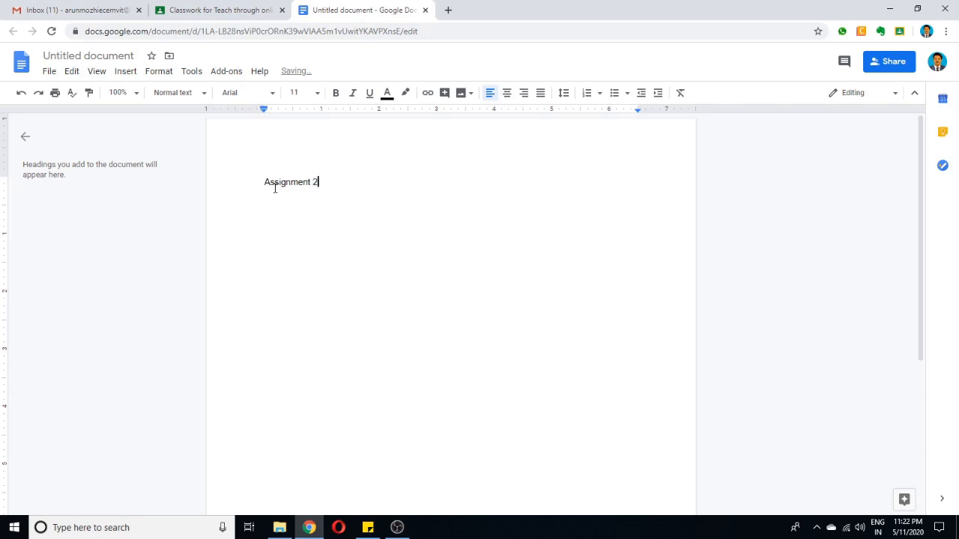
key(Return)
text(1.)
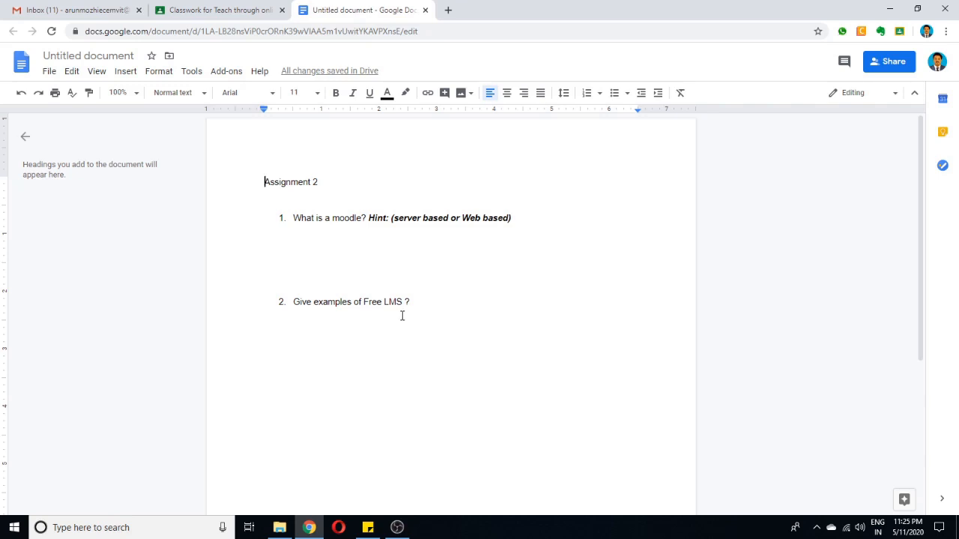
click(125, 55)
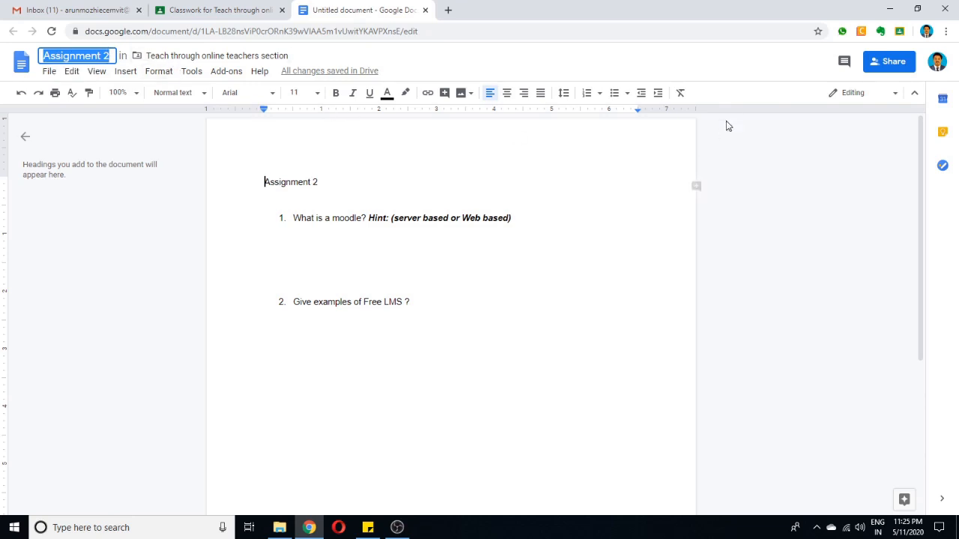
Share the document so that anyone with the link has Editor access, and close it.
click(891, 63)
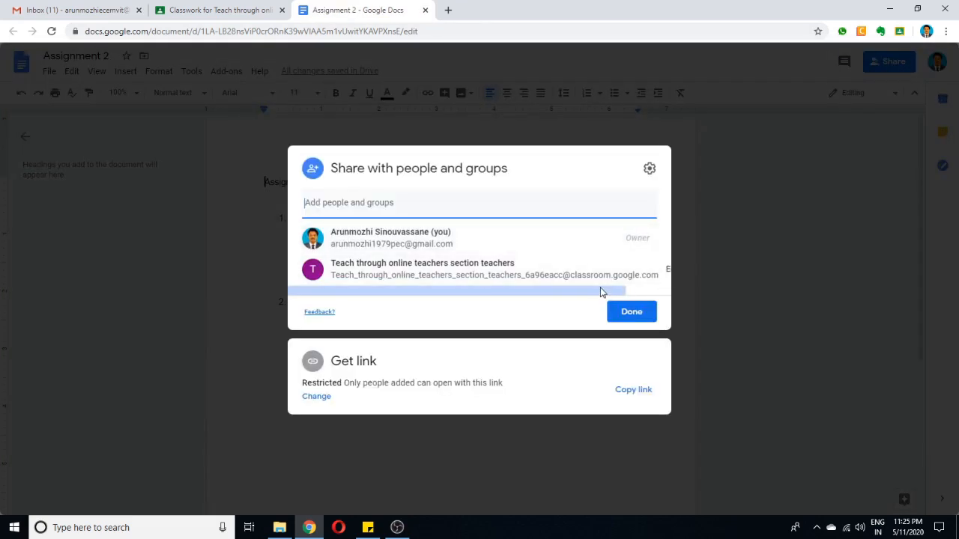
drag(627, 292, 490, 289)
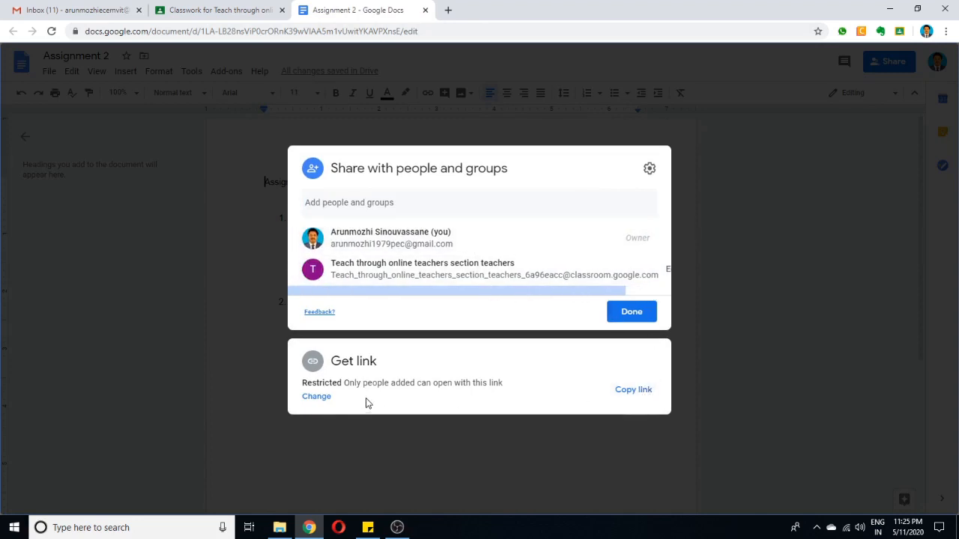
click(311, 397)
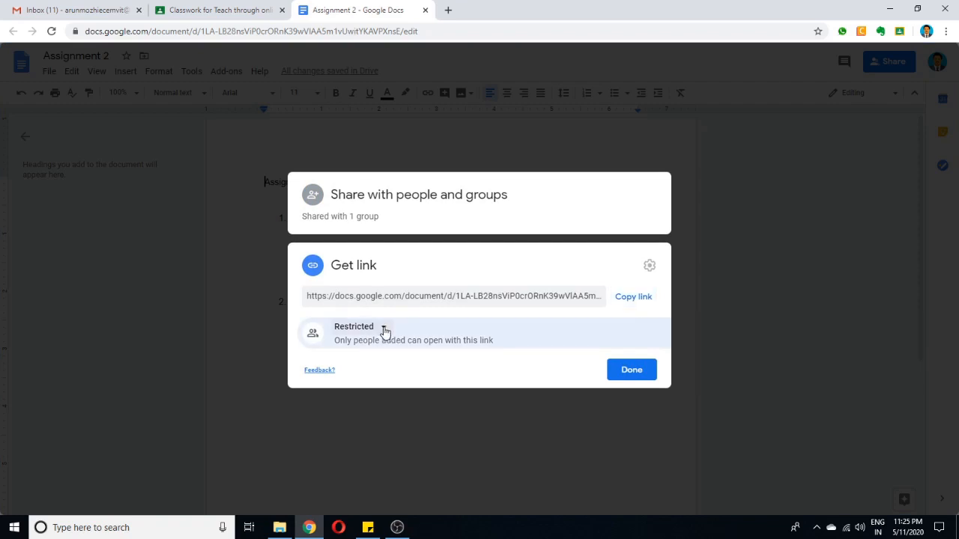
click(384, 332)
click(403, 384)
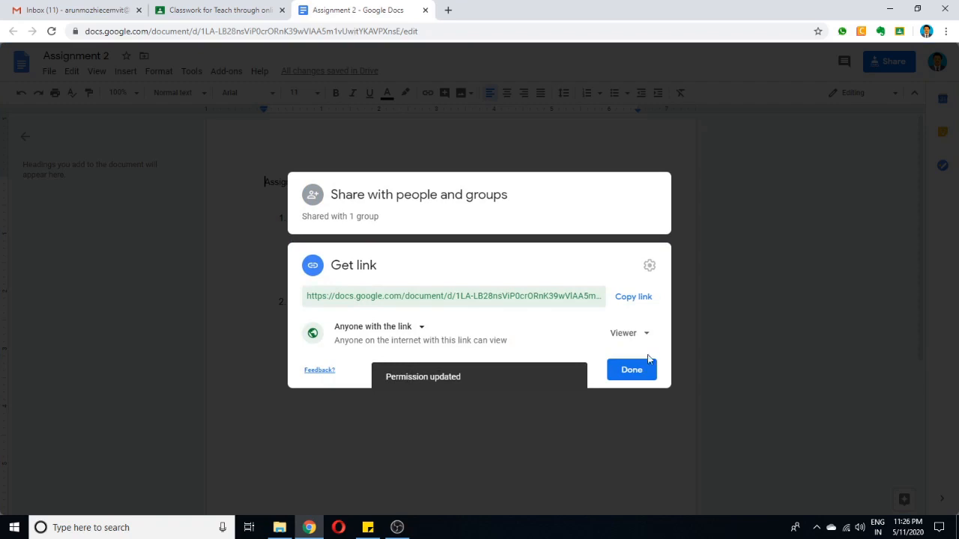
click(636, 338)
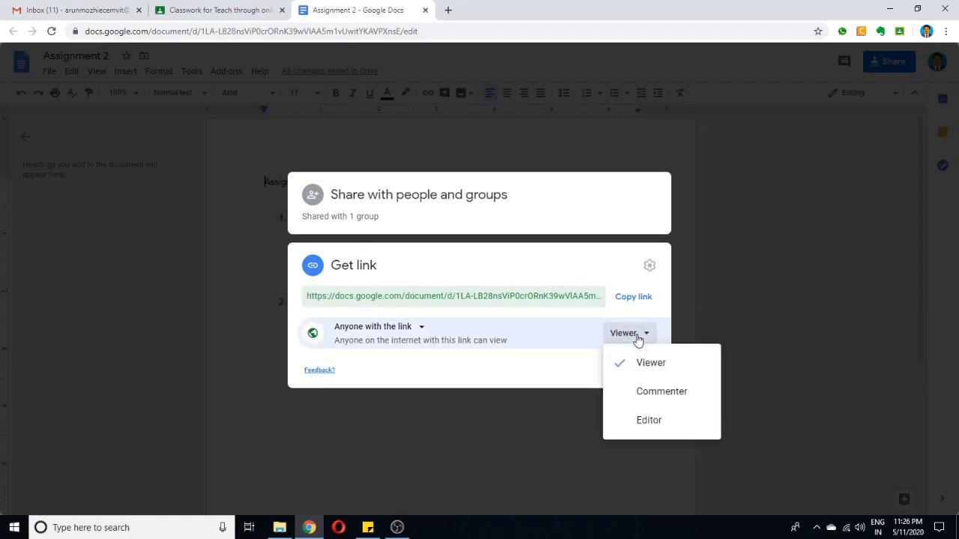
click(659, 421)
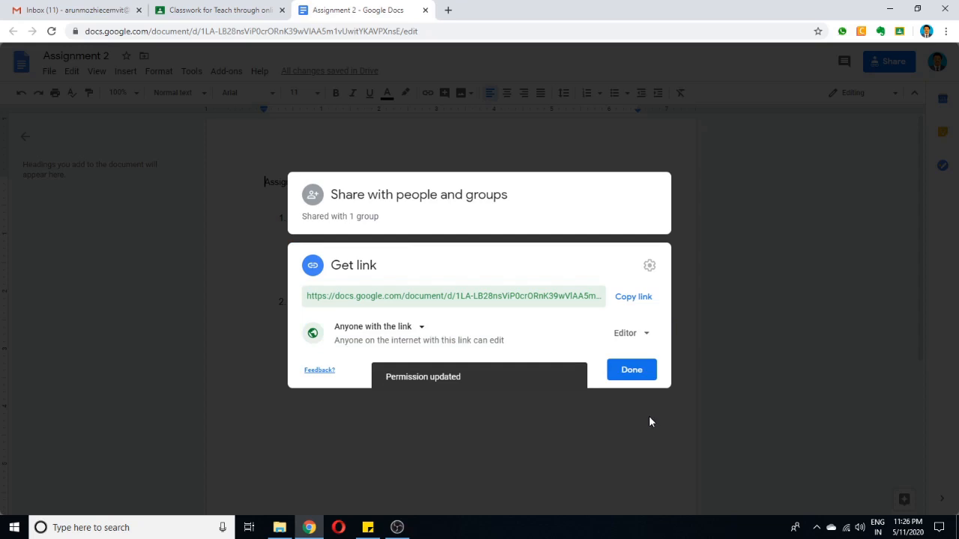
click(631, 372)
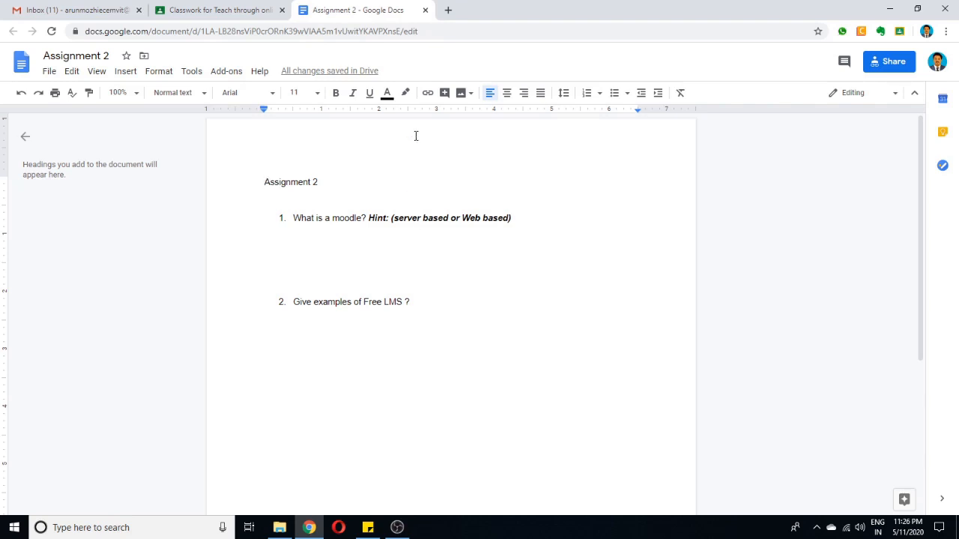
click(424, 11)
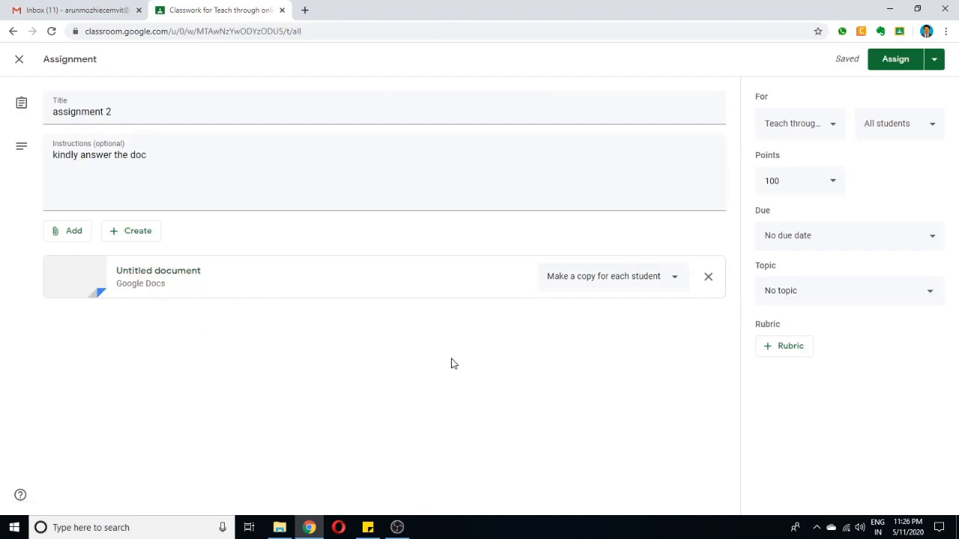
Set the assignment's points to 2 and check the list of students it is assigned to.
click(837, 183)
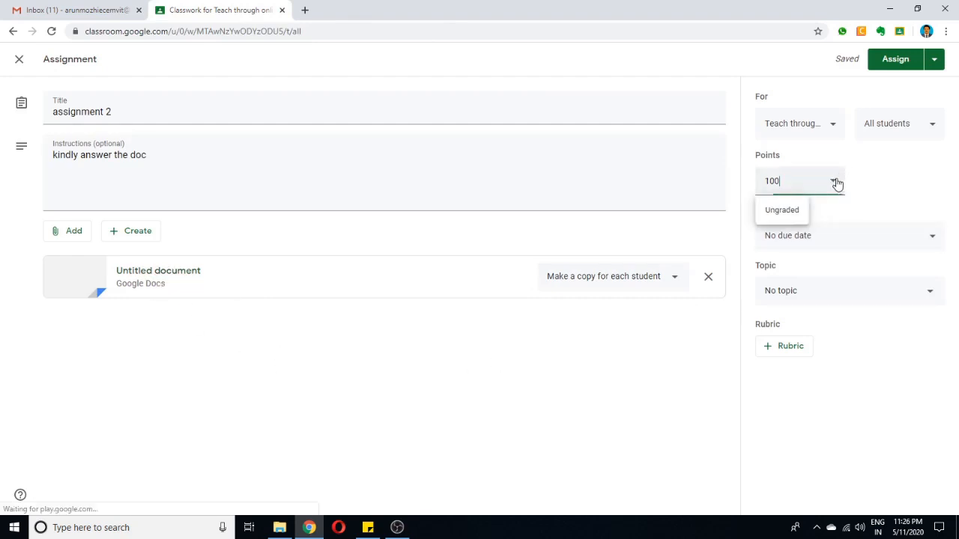
drag(781, 181, 742, 185)
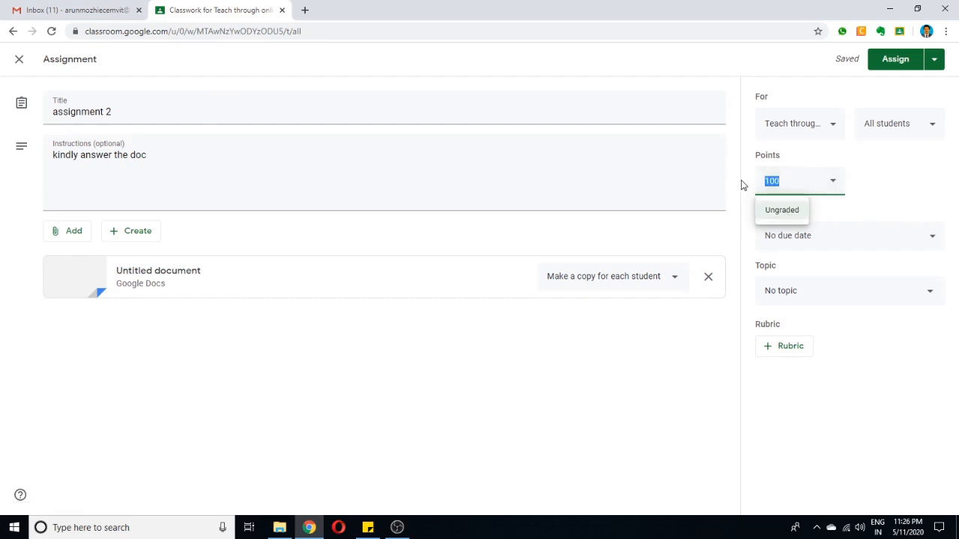
text(2)
click(897, 128)
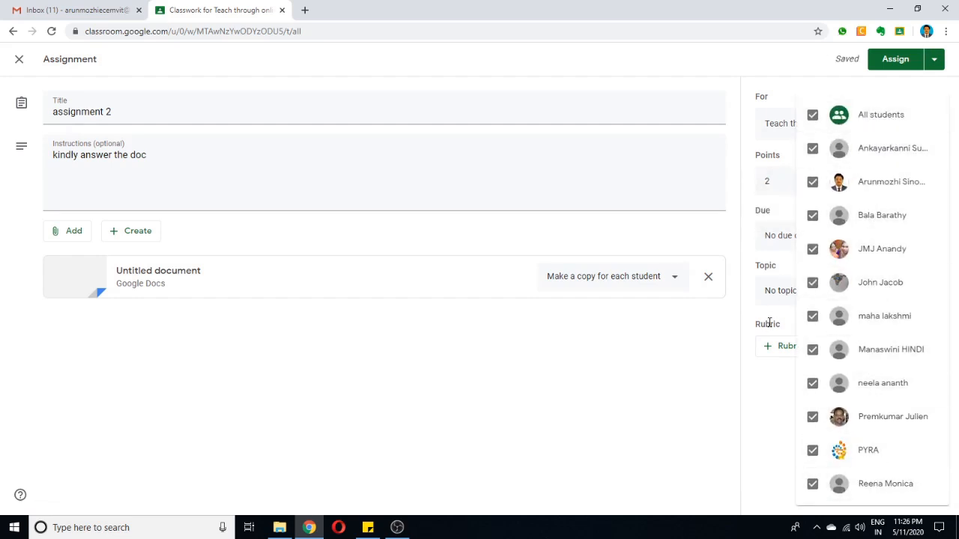
click(671, 365)
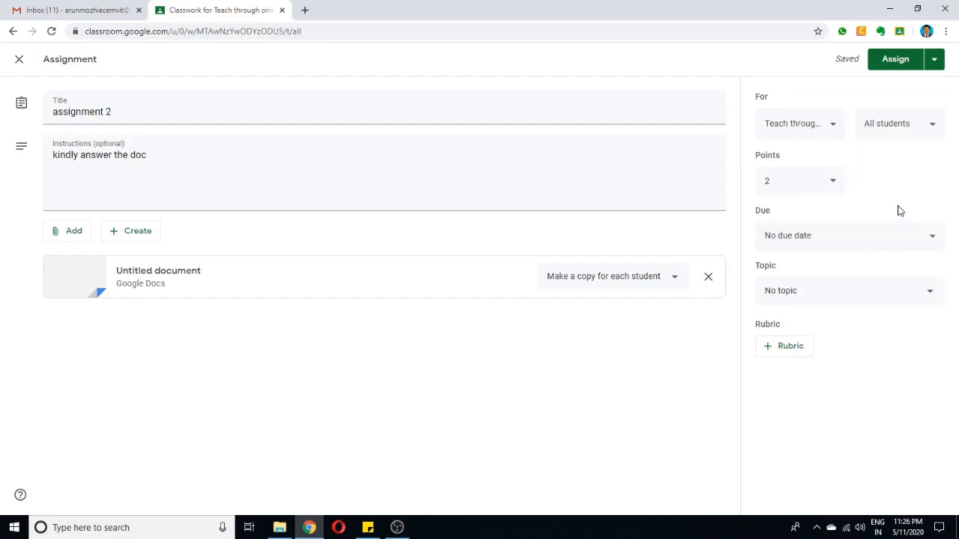
Set the assignment's due date to May 28, 2020 without a time.
click(816, 240)
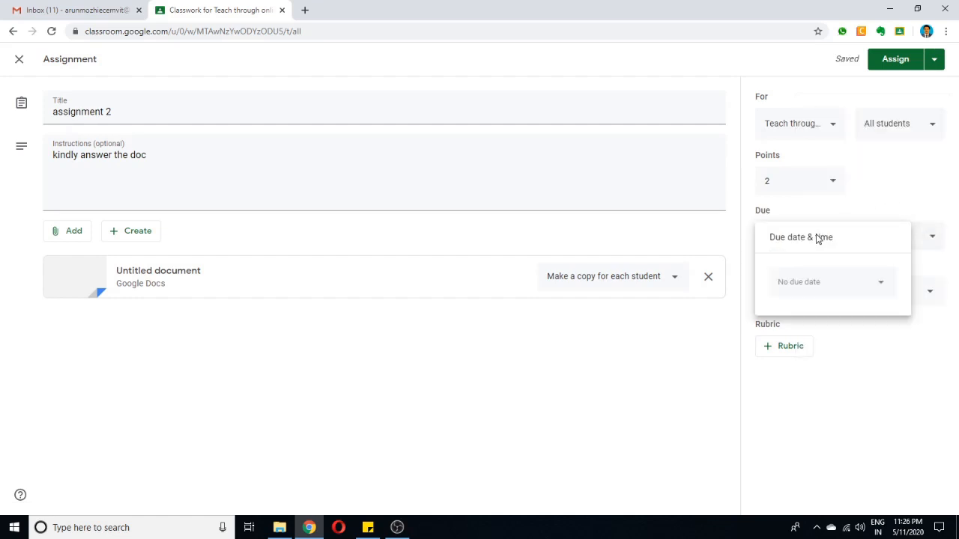
click(883, 285)
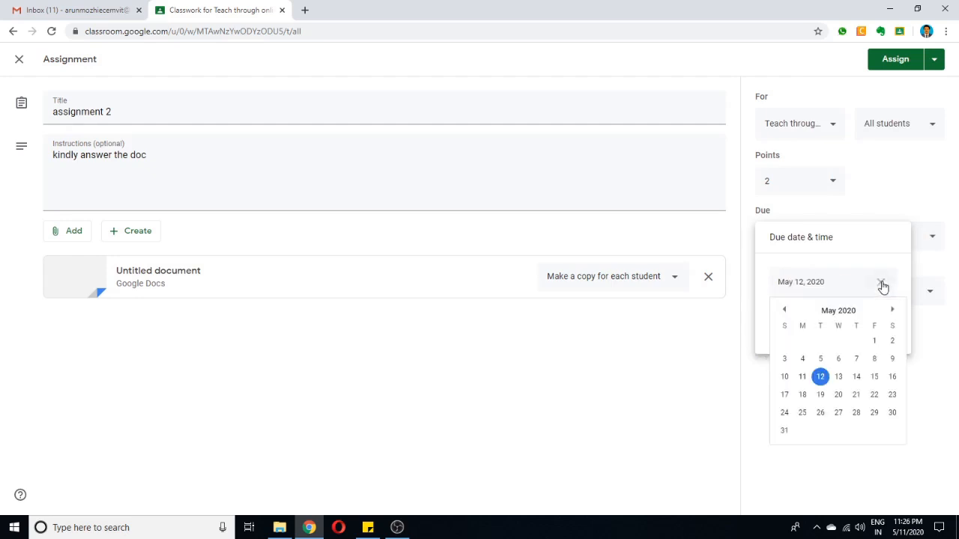
click(861, 413)
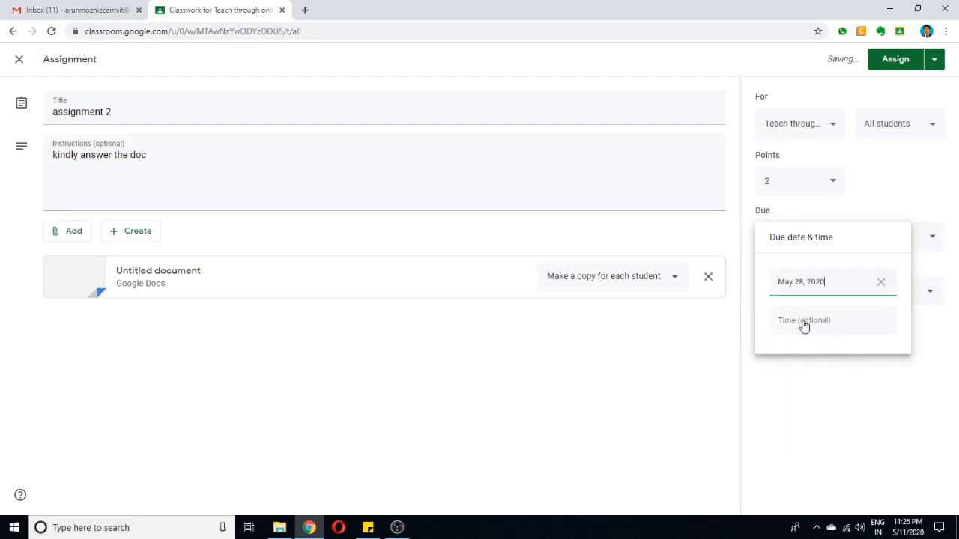
click(670, 323)
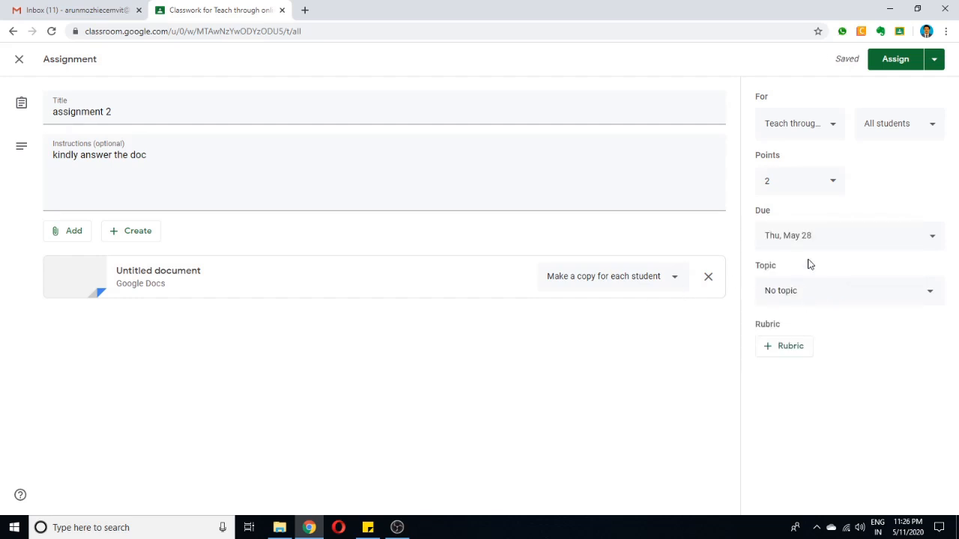
Set the assignment's topic to Tests and create a new rubric with a criterion titled "Rubric 2".
click(792, 298)
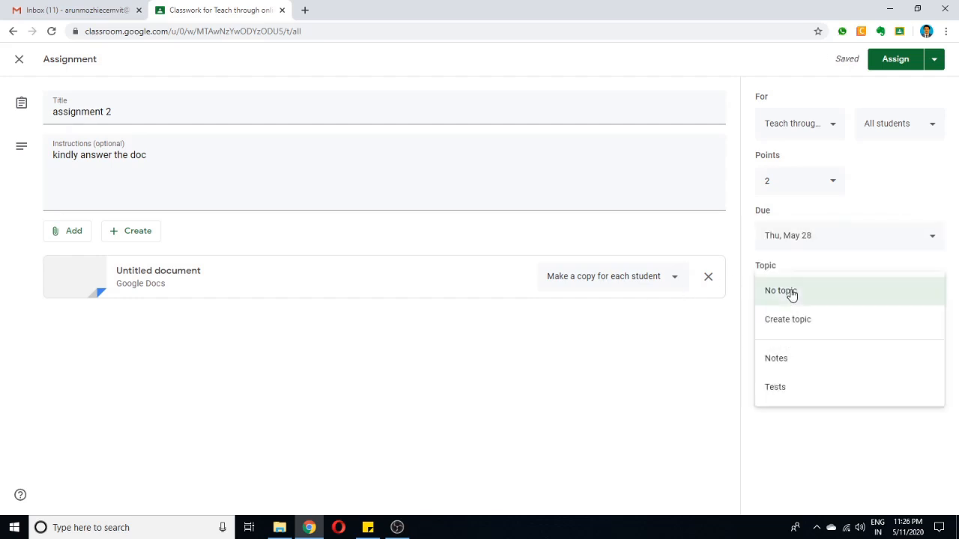
click(787, 392)
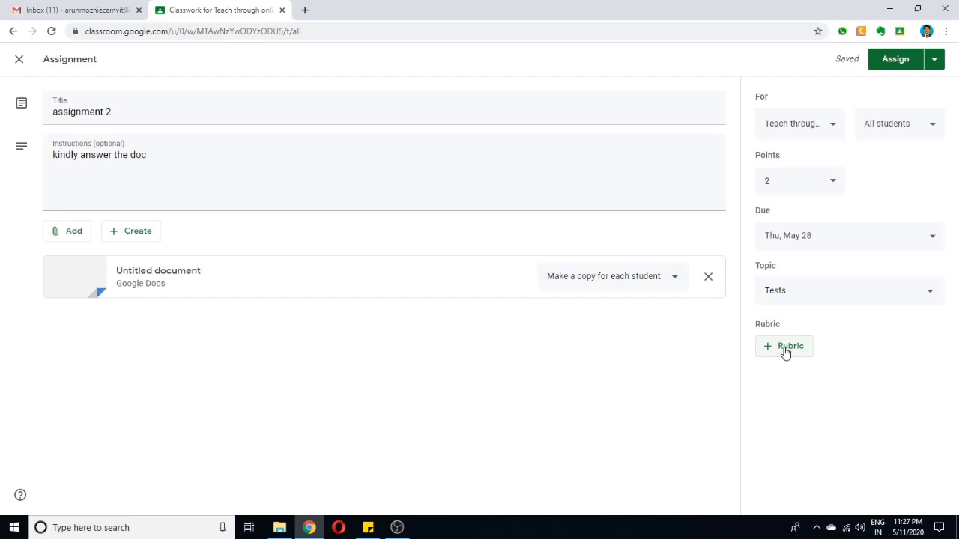
click(785, 352)
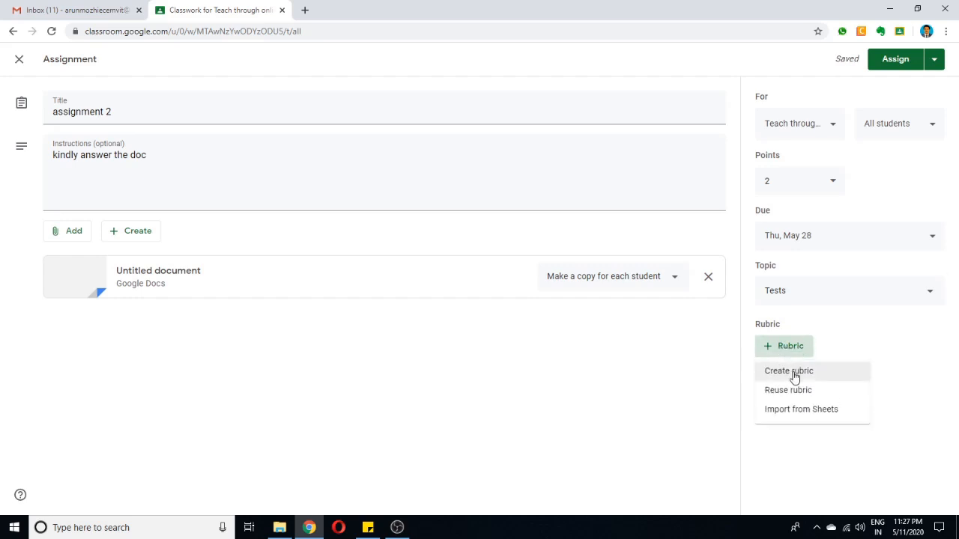
click(794, 377)
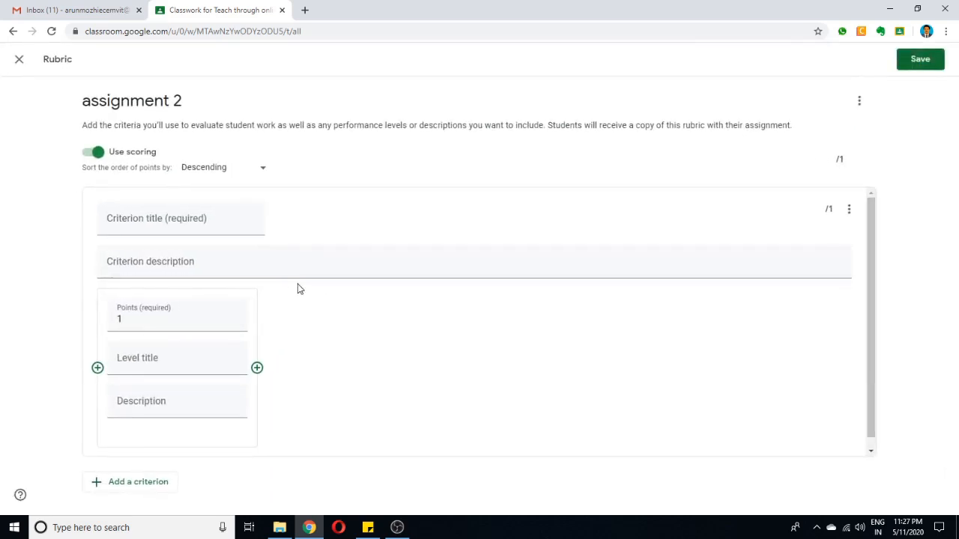
click(159, 223)
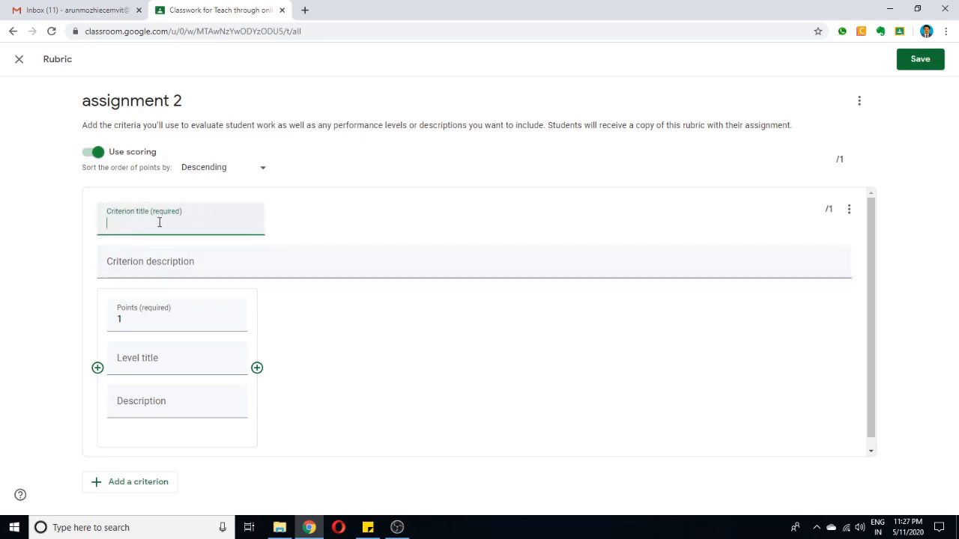
text(Rubri)
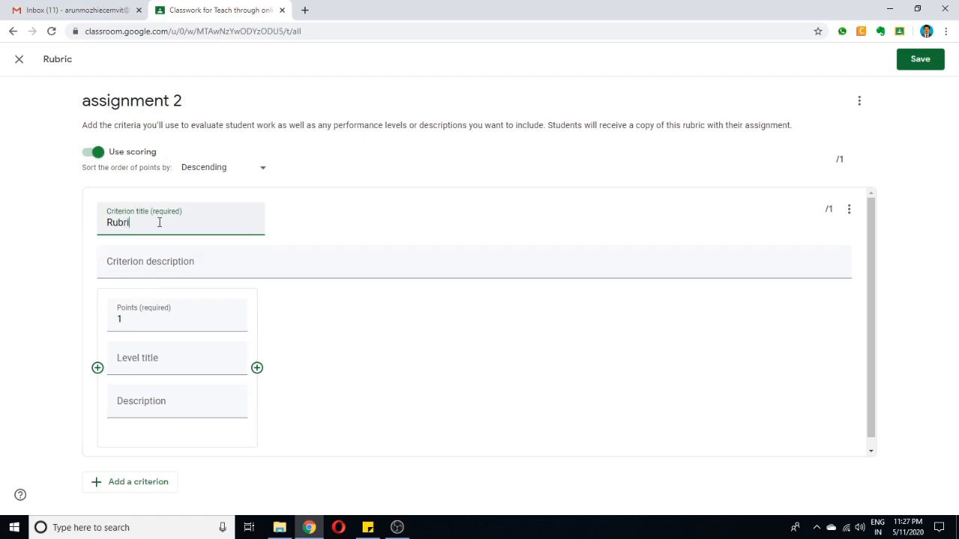
text(c 2)
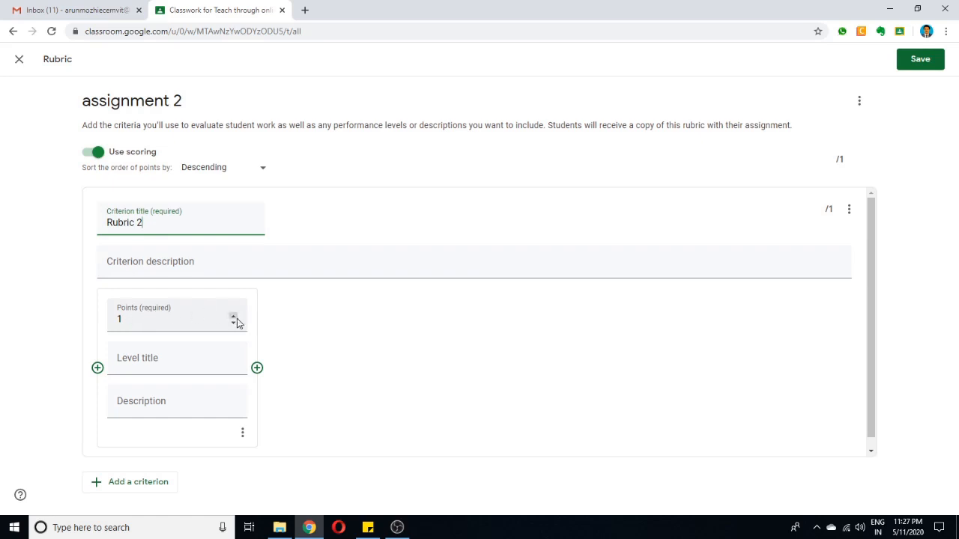
Define three levels for the Rubric 2 criterion: C with 0 points, B with 1 point and A with 2 points.
drag(128, 320, 110, 320)
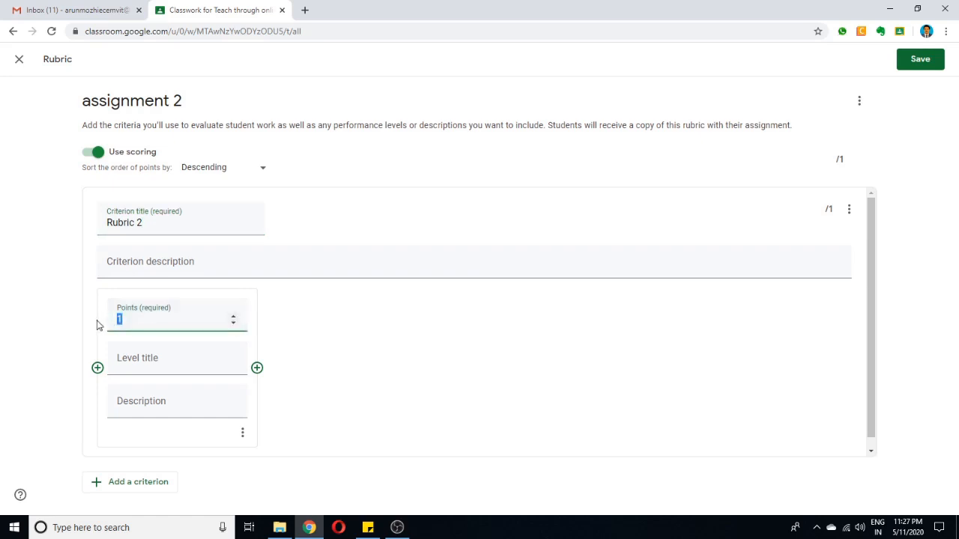
text(0)
click(176, 371)
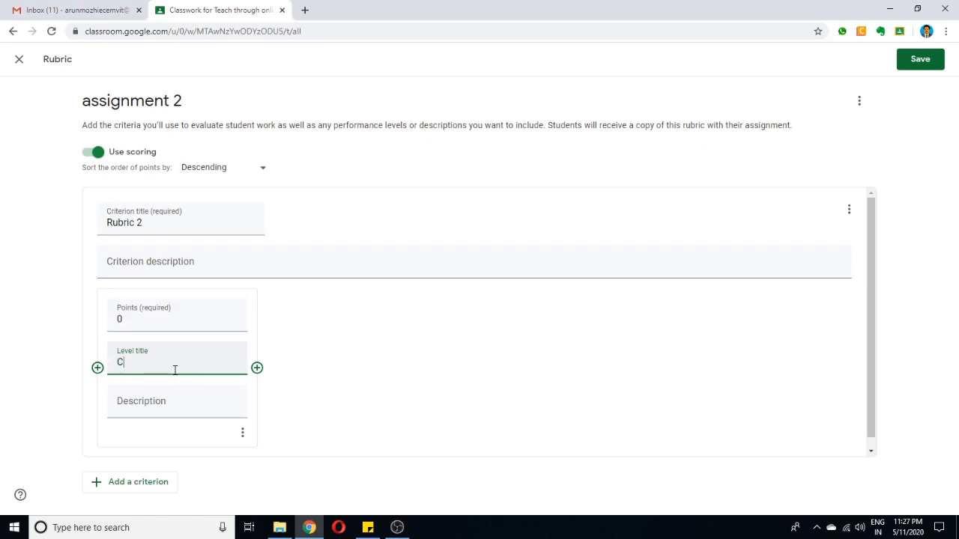
click(257, 368)
text(1)
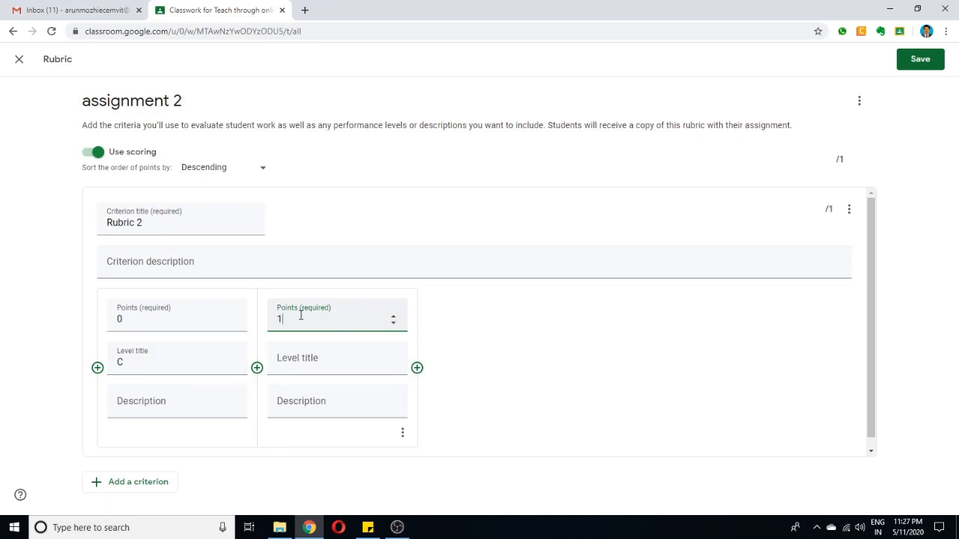
click(297, 358)
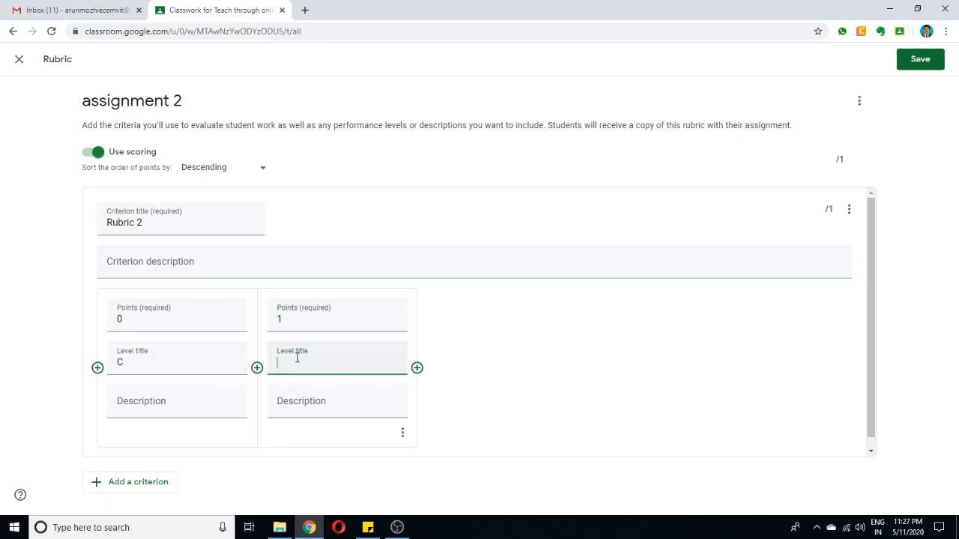
click(418, 367)
text(2)
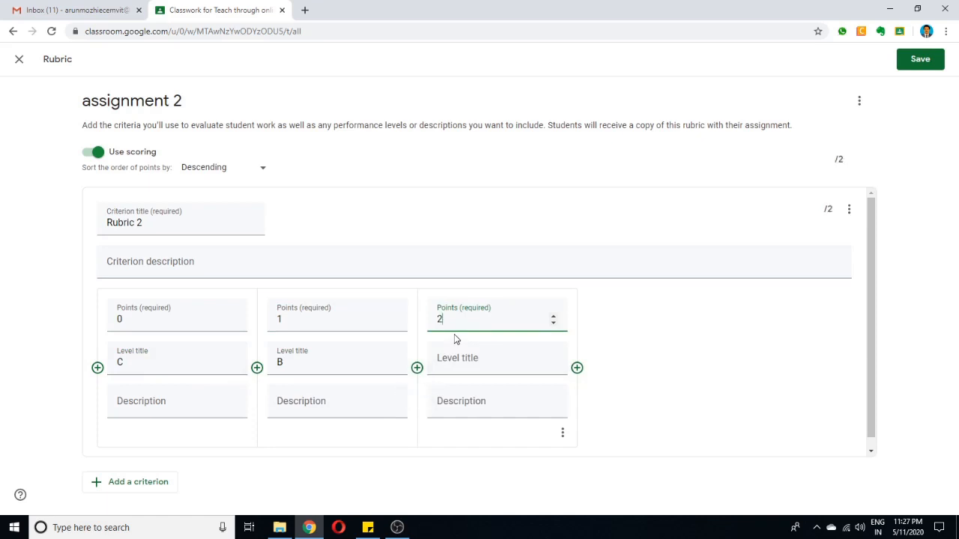
click(468, 369)
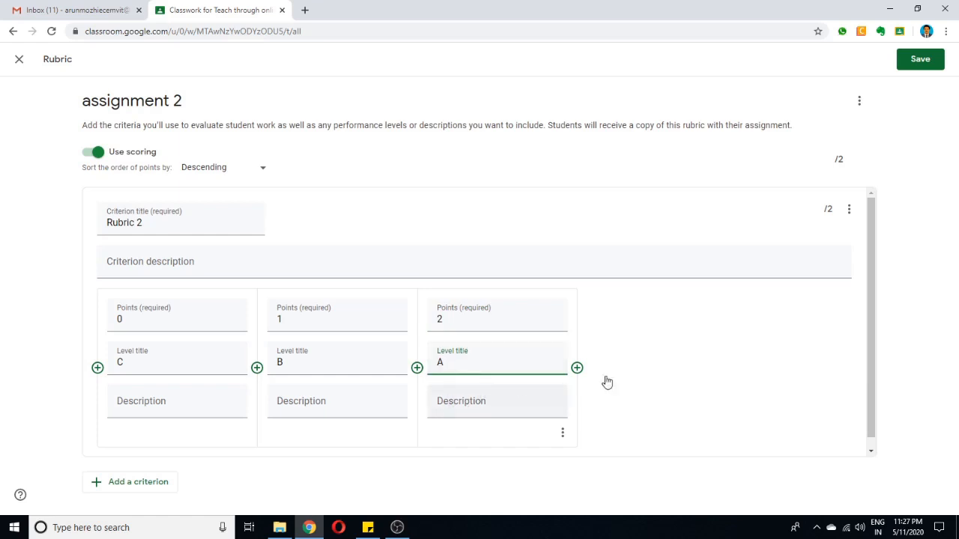
Save the rubric and assign assignment 2 to all students.
click(921, 62)
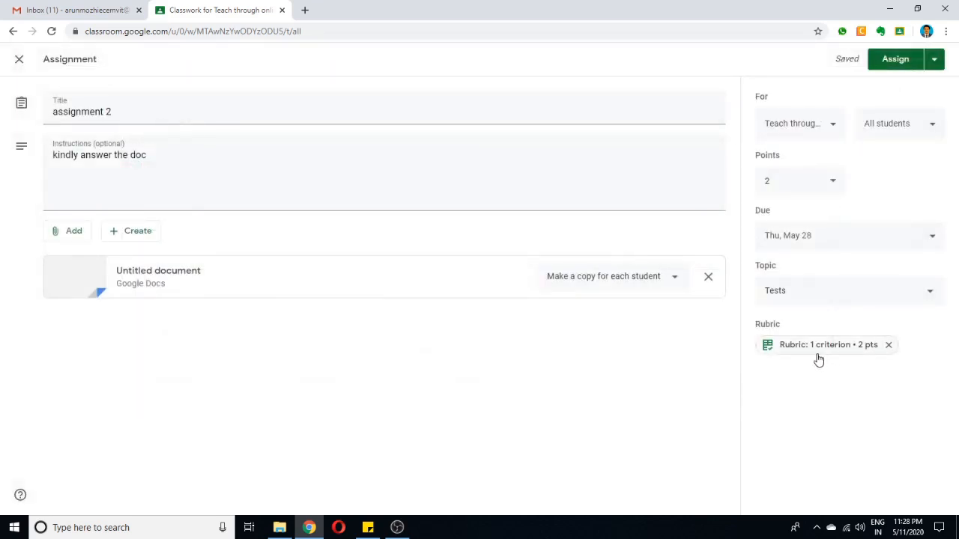
click(899, 63)
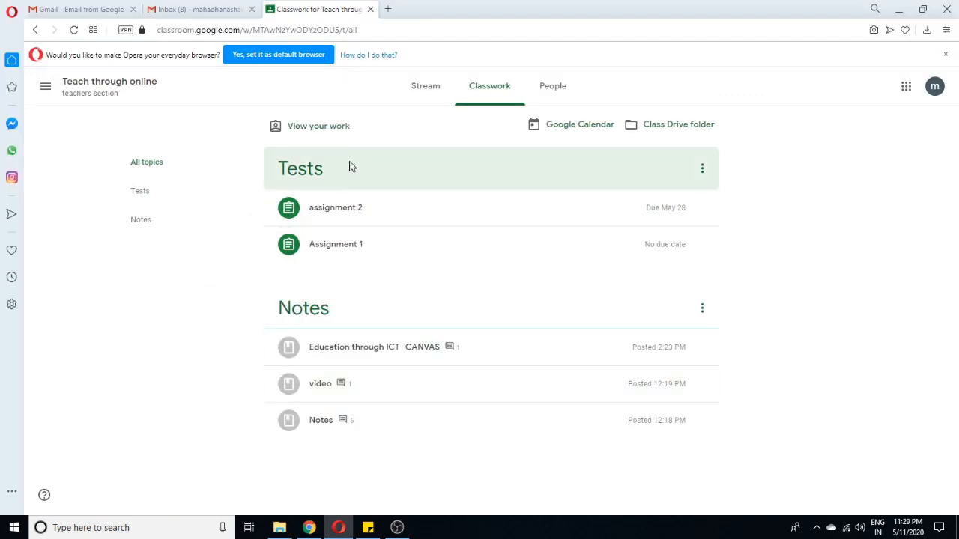
In the student's Opera window, dismiss the default-browser banner and look for the assignment 2 post in the class stream.
click(945, 54)
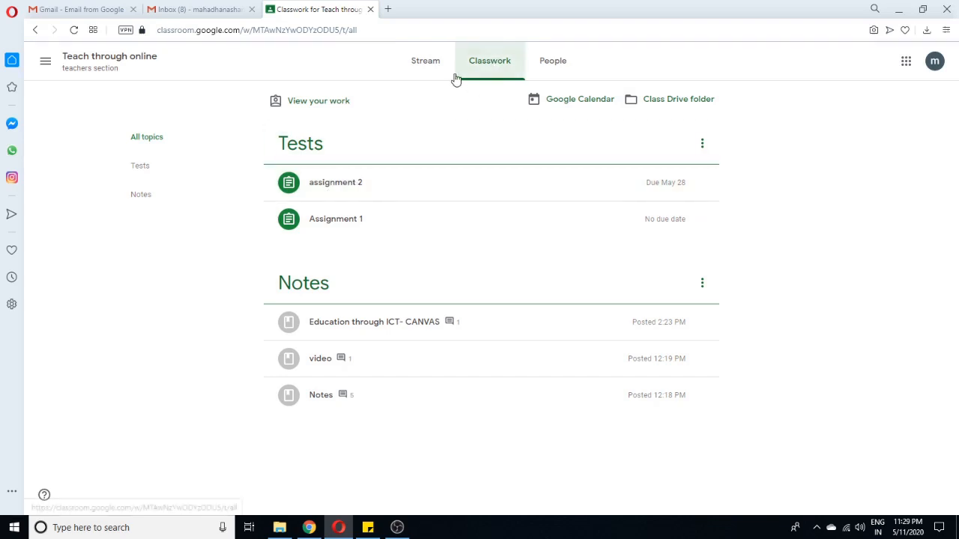
click(428, 66)
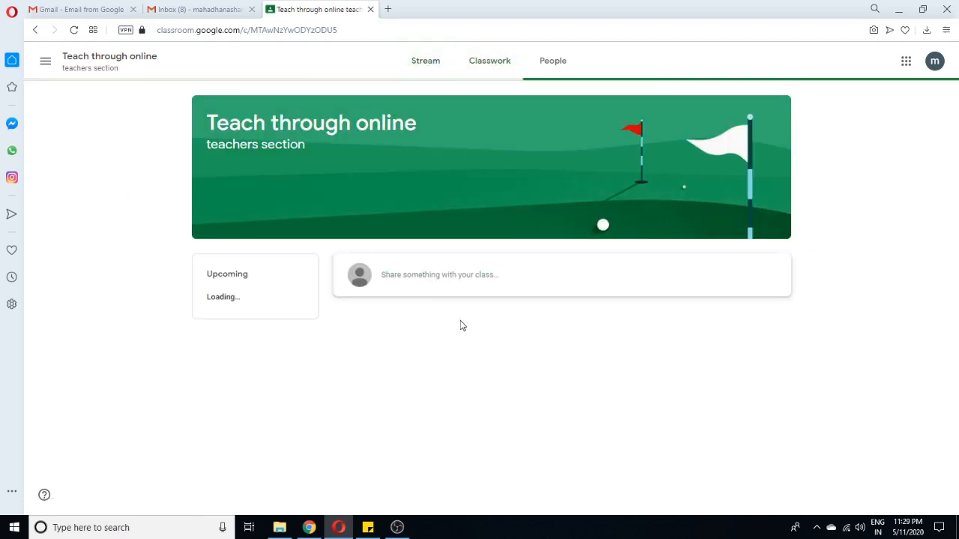
scroll(461, 326, down, 1)
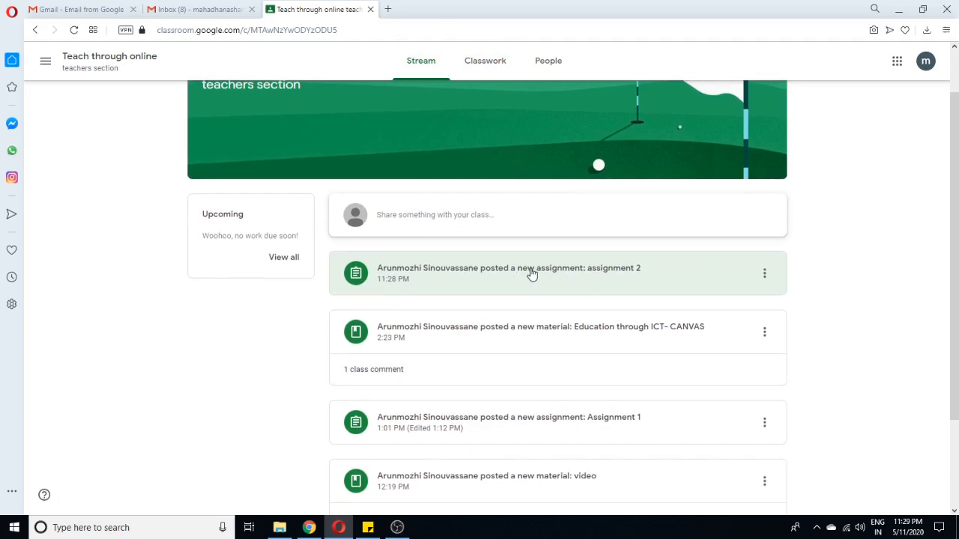
Open assignment 2 from the Tests topic of the student's classwork and dismiss the private comments tip.
click(487, 63)
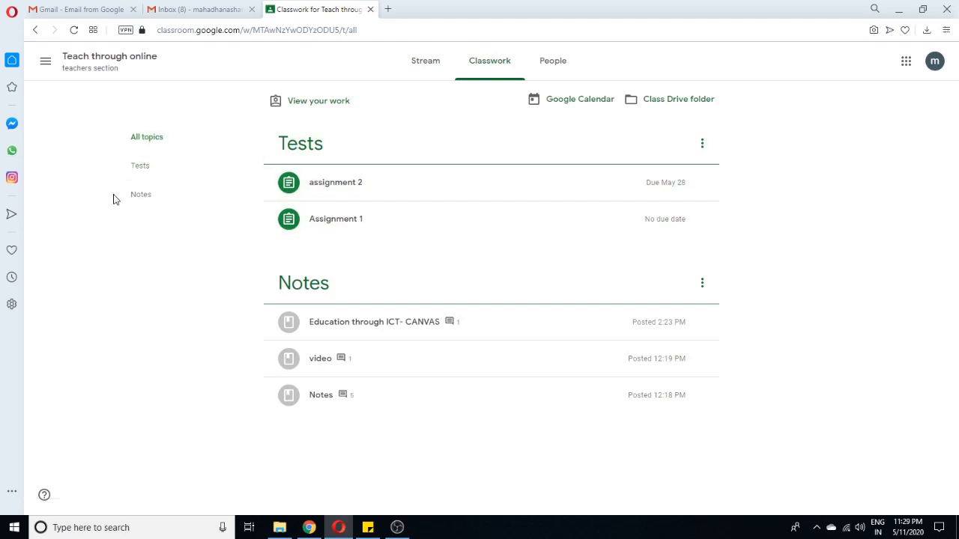
click(153, 171)
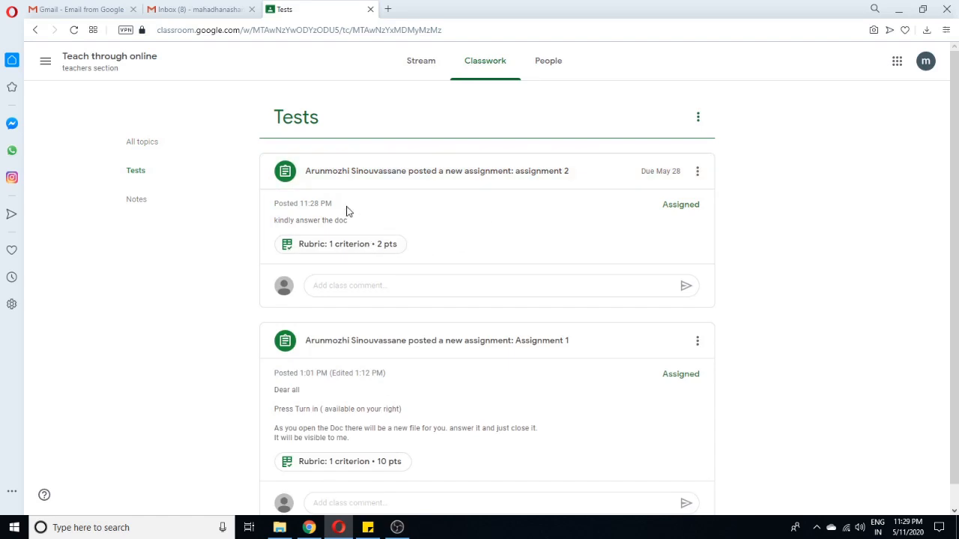
click(500, 176)
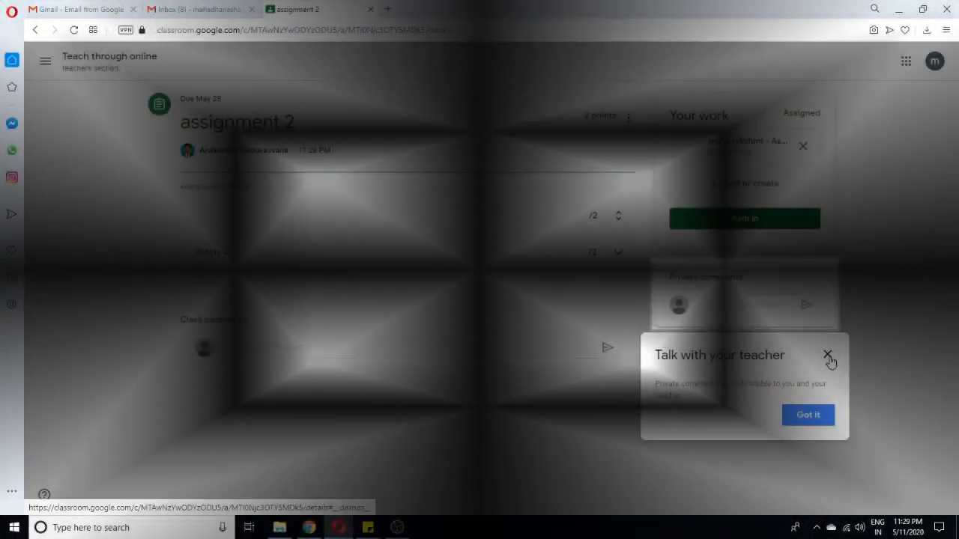
click(828, 357)
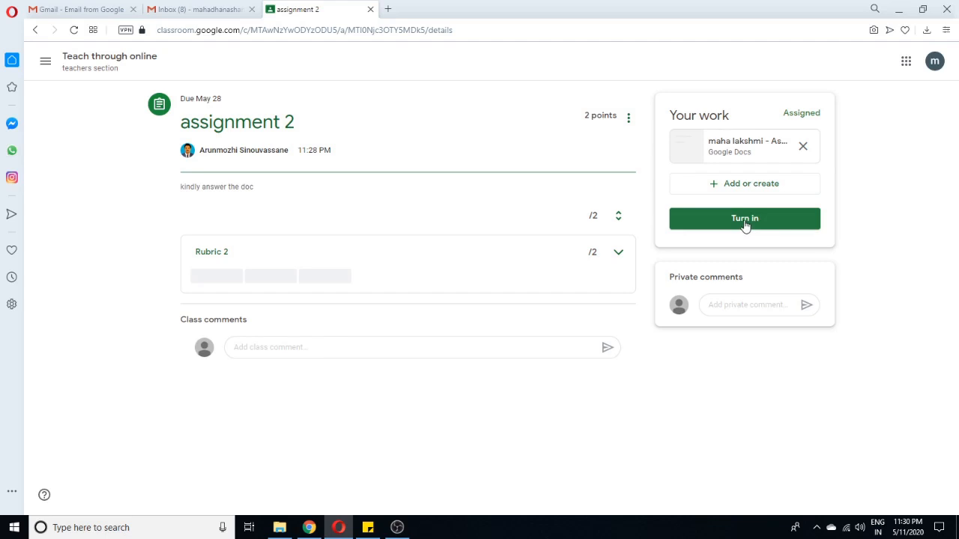
Turn in the student's copy of assignment 2 and open the submitted document.
click(745, 219)
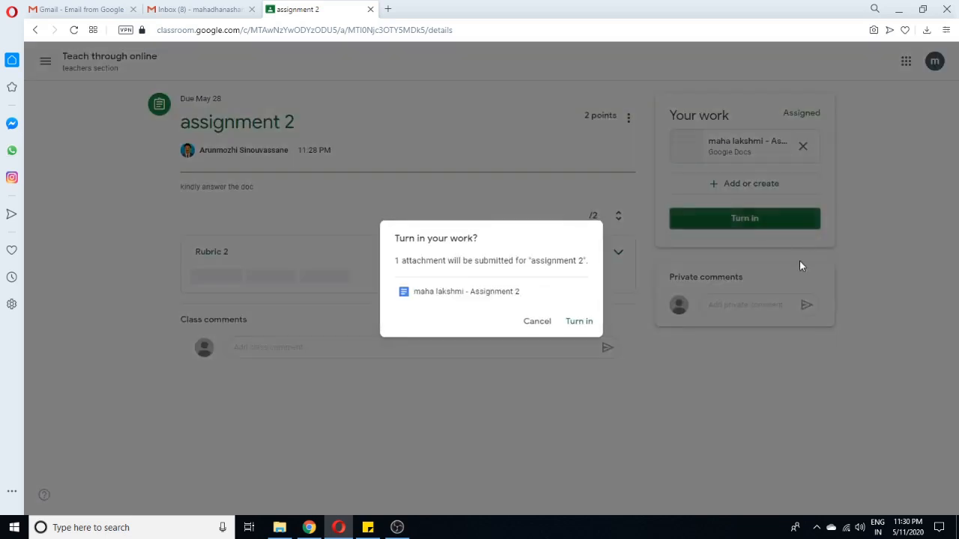
click(579, 324)
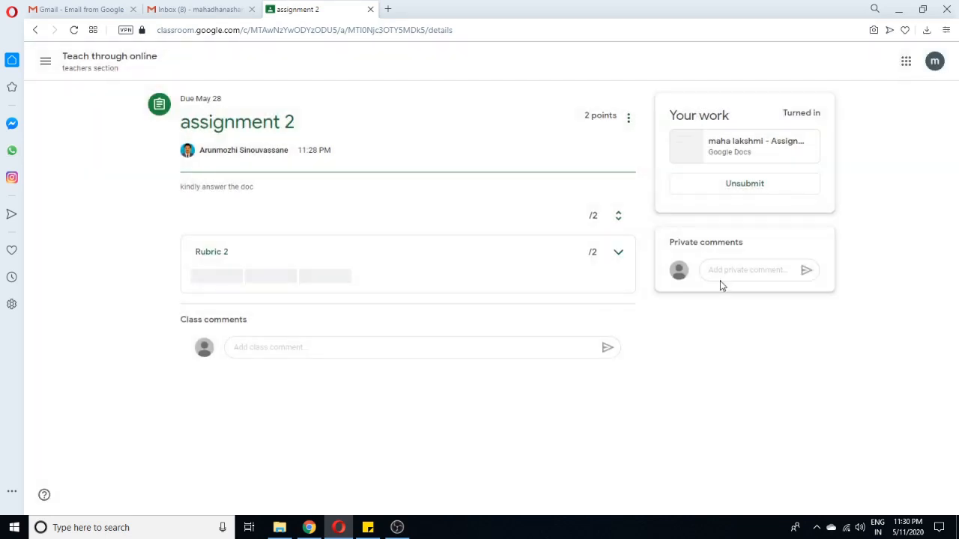
click(736, 144)
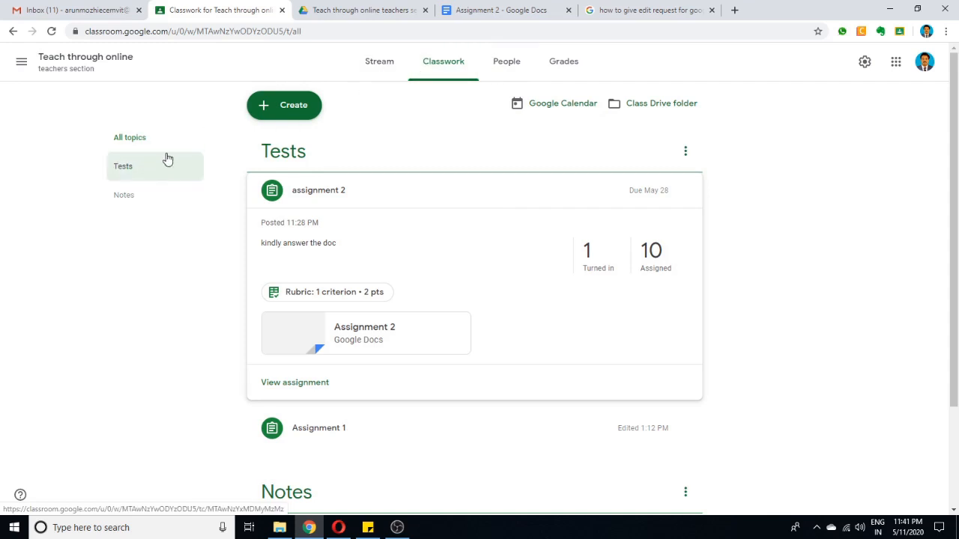
In the teacher's Chrome window, review the Tests topic and the class gradebook.
click(122, 168)
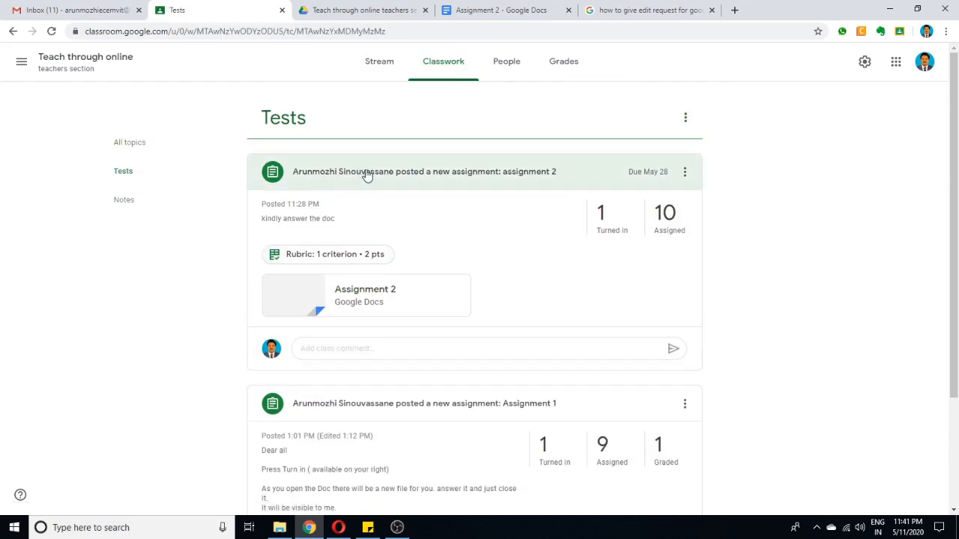
click(564, 66)
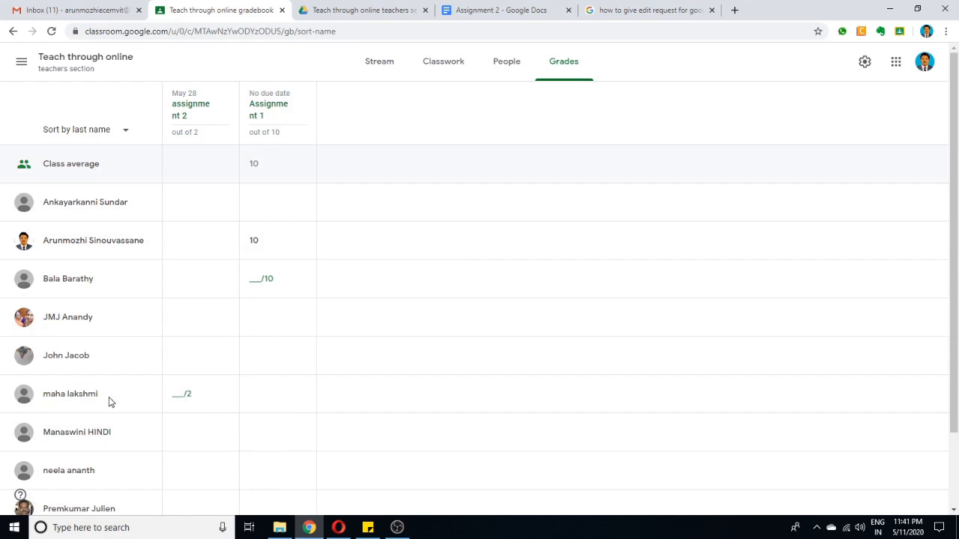
Open the student's turned-in document for assignment 2 from the teacher's classwork for grading.
click(445, 64)
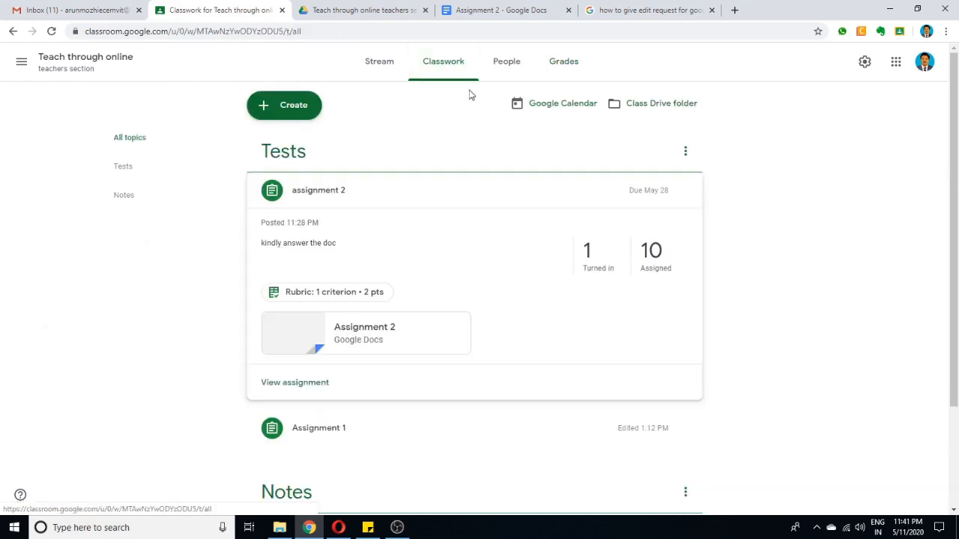
click(588, 254)
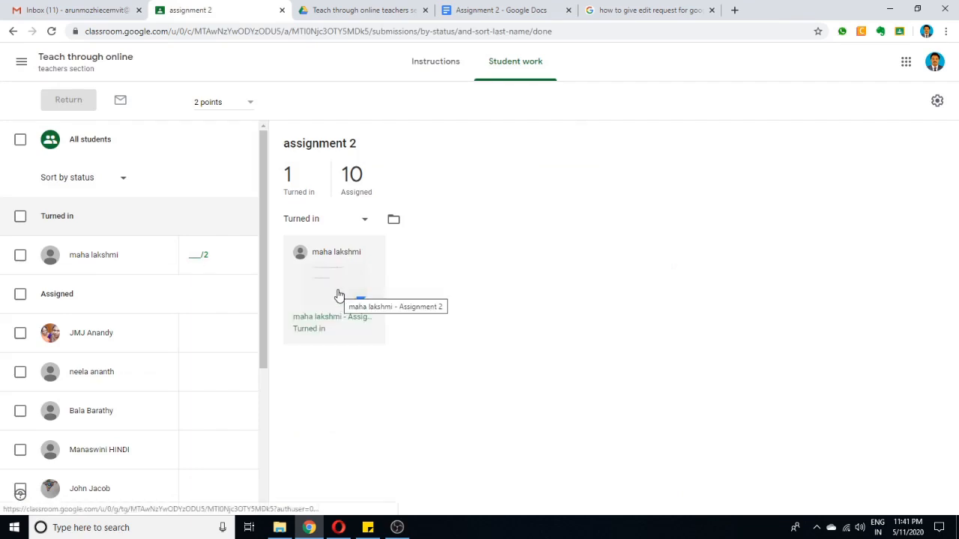
click(336, 294)
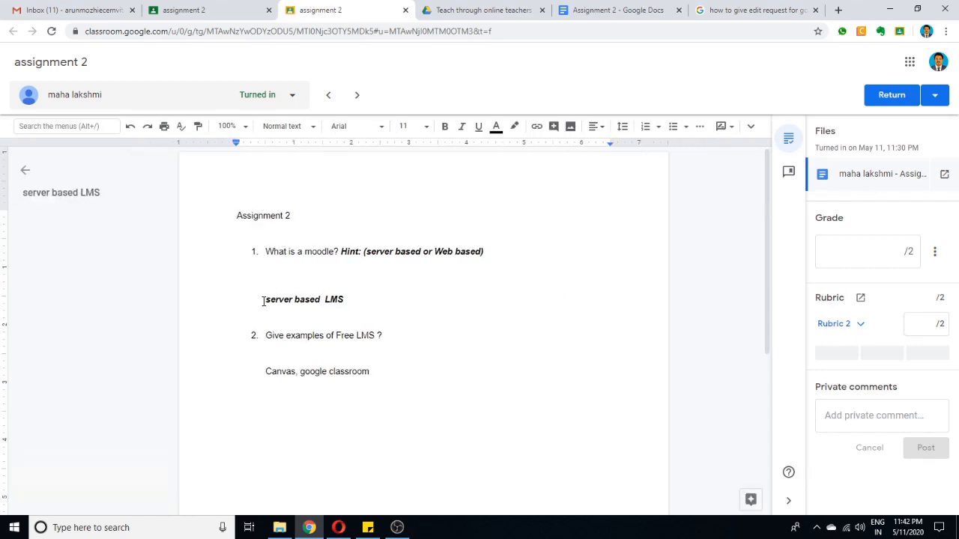
Add the comment "correct" to the student's answer "server based LMS".
drag(279, 300, 363, 300)
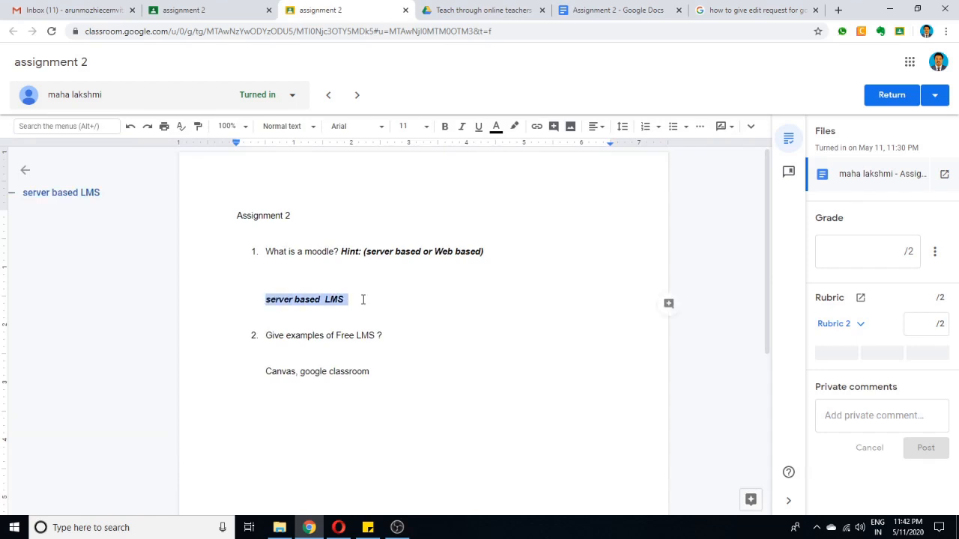
click(669, 304)
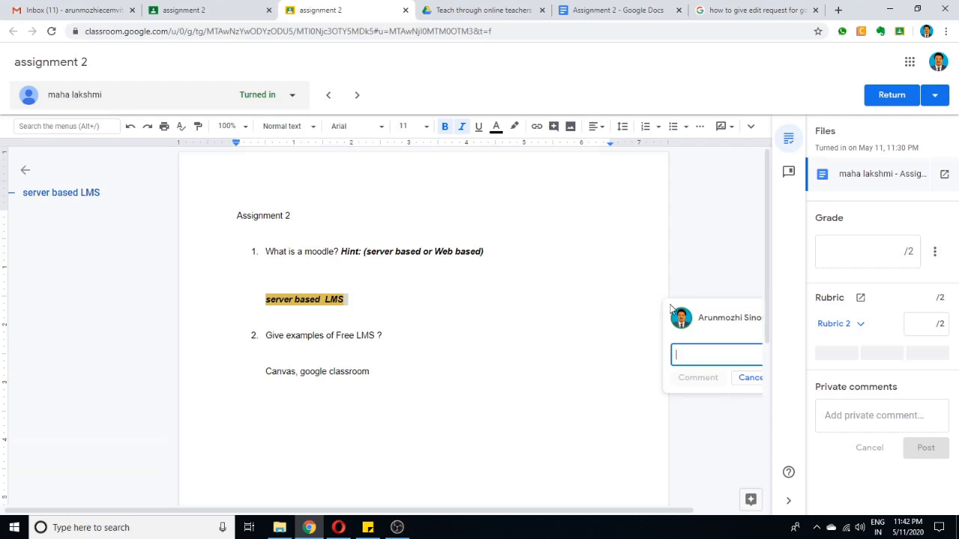
text(corr)
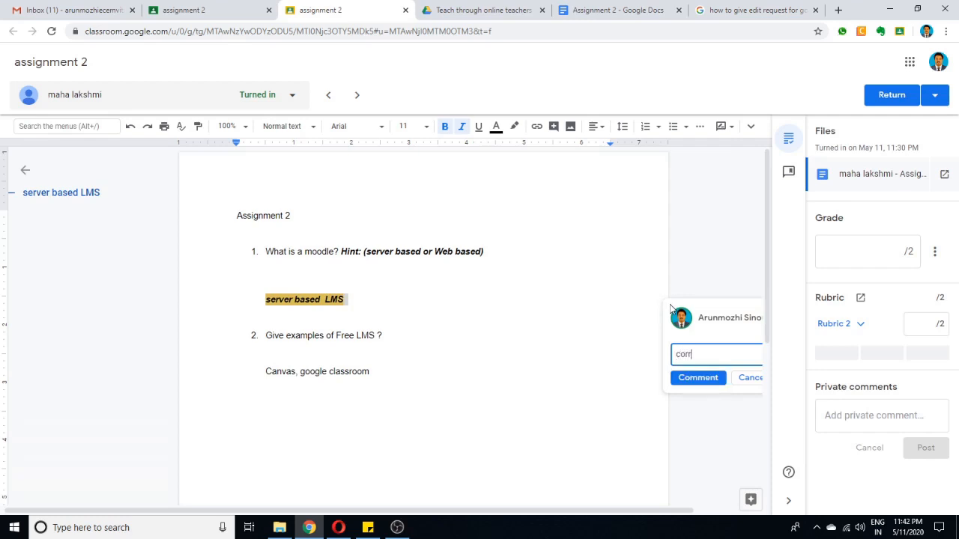
text(ect)
key(Return)
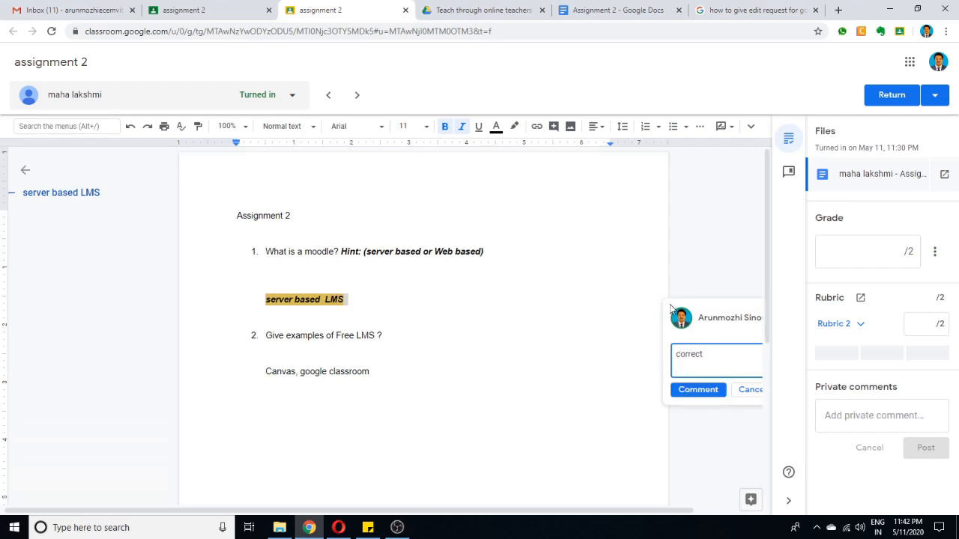
click(722, 390)
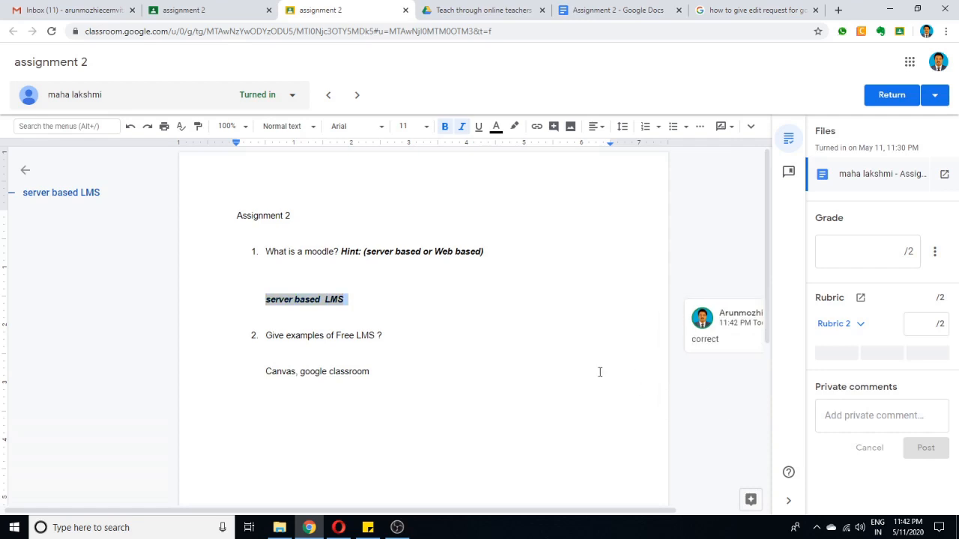
Add the comment "good" to the student's answer "Canvas, google classroom".
drag(379, 372, 264, 375)
click(669, 376)
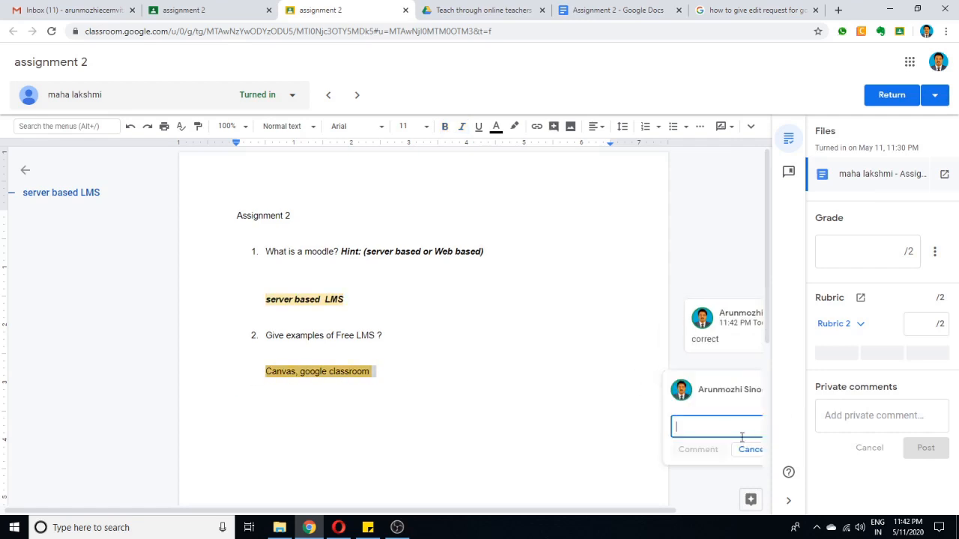
text(good)
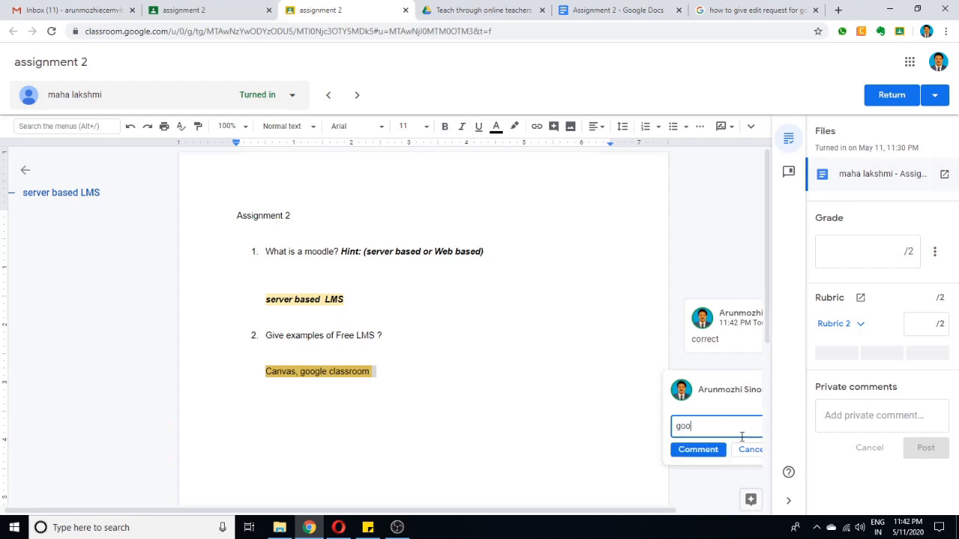
click(693, 450)
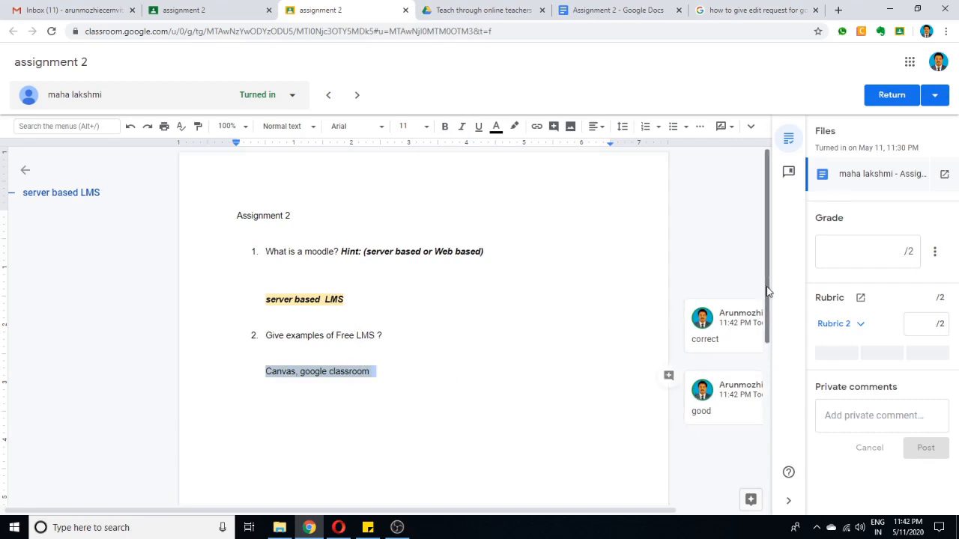
Grade the submission 2 out of 2 and choose level A (2 pts) for Rubric 2.
scroll(771, 325, down, 2)
scroll(771, 325, up, 1)
drag(767, 324, 766, 310)
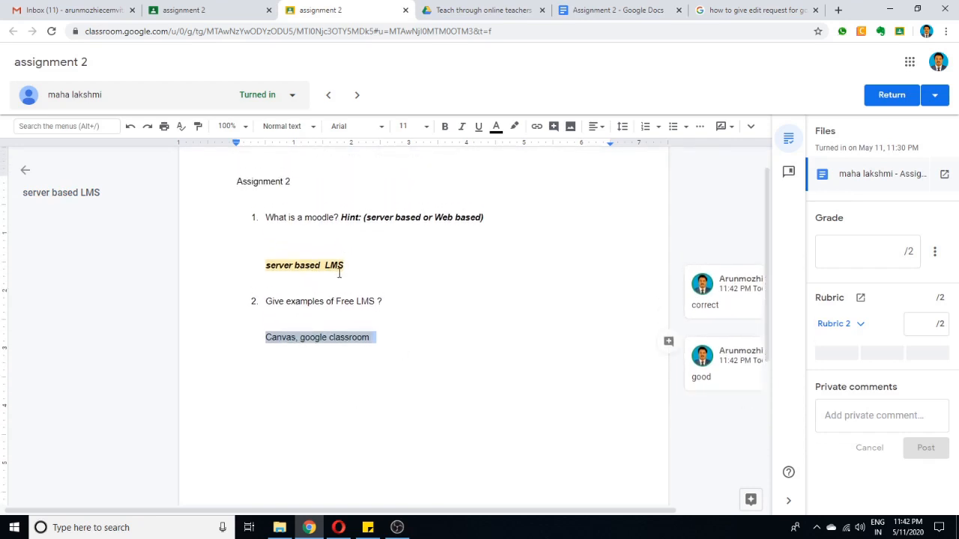
click(902, 248)
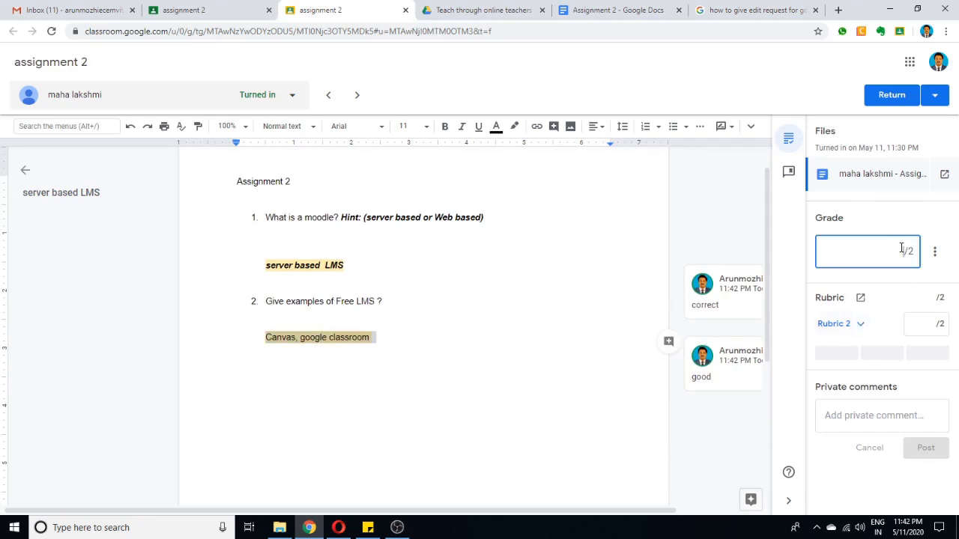
text(2)
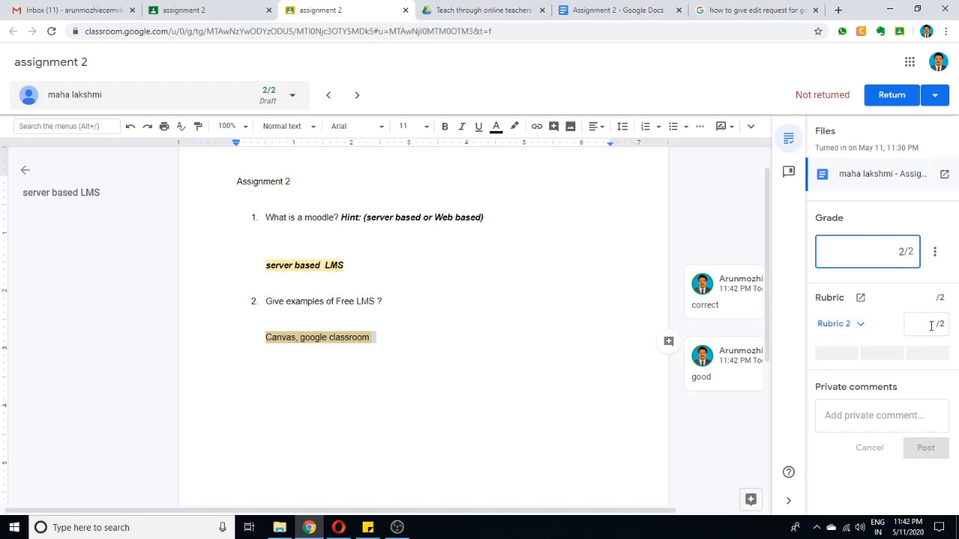
click(933, 323)
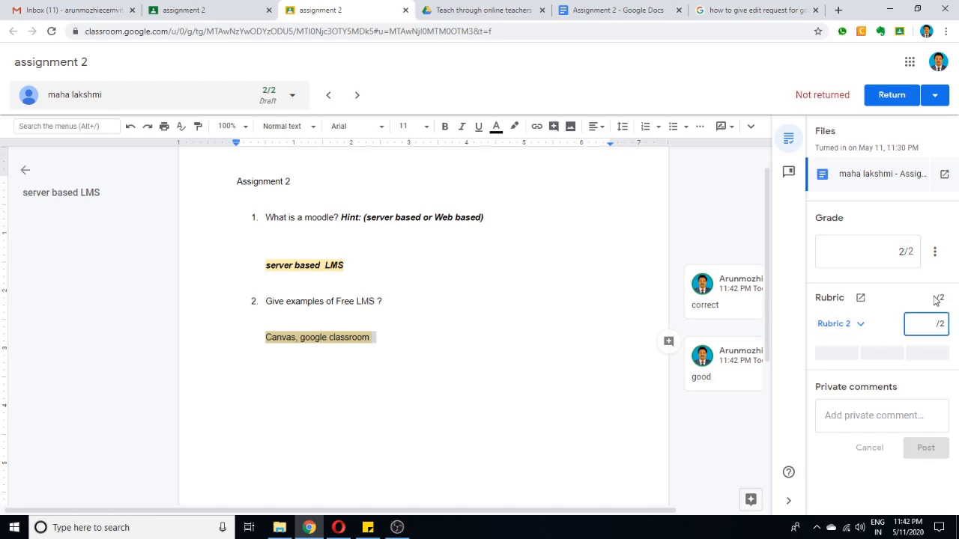
click(862, 324)
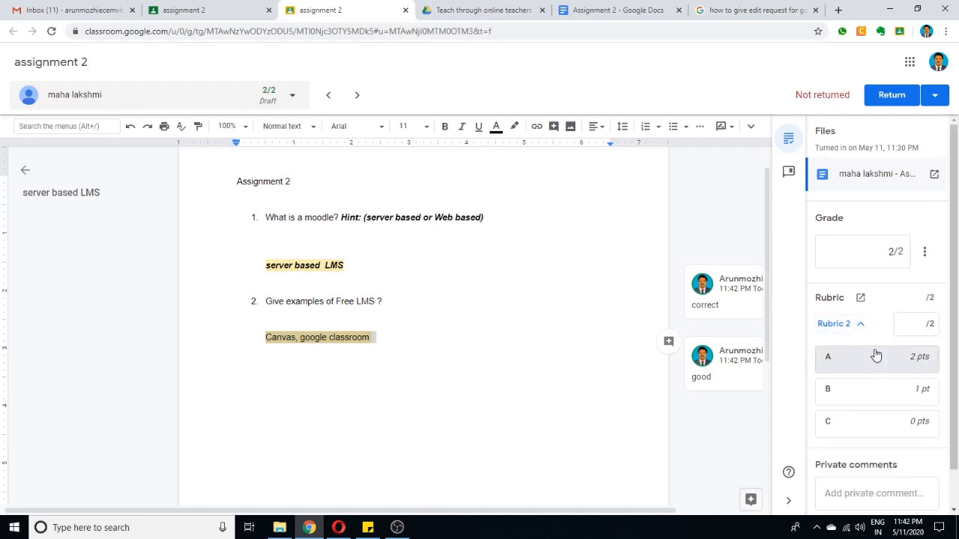
click(892, 367)
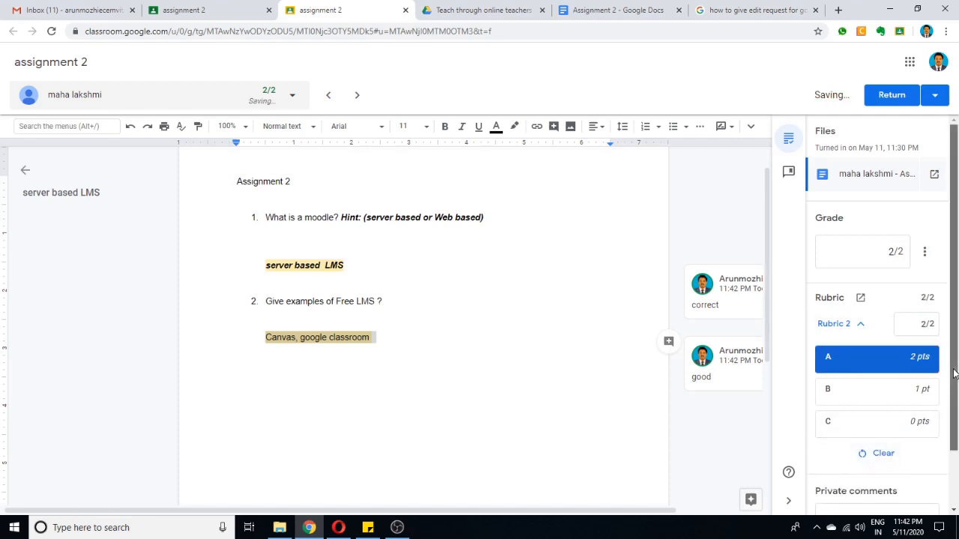
Return the graded assignment 2 to the student and close the grading page.
scroll(957, 448, down, 1)
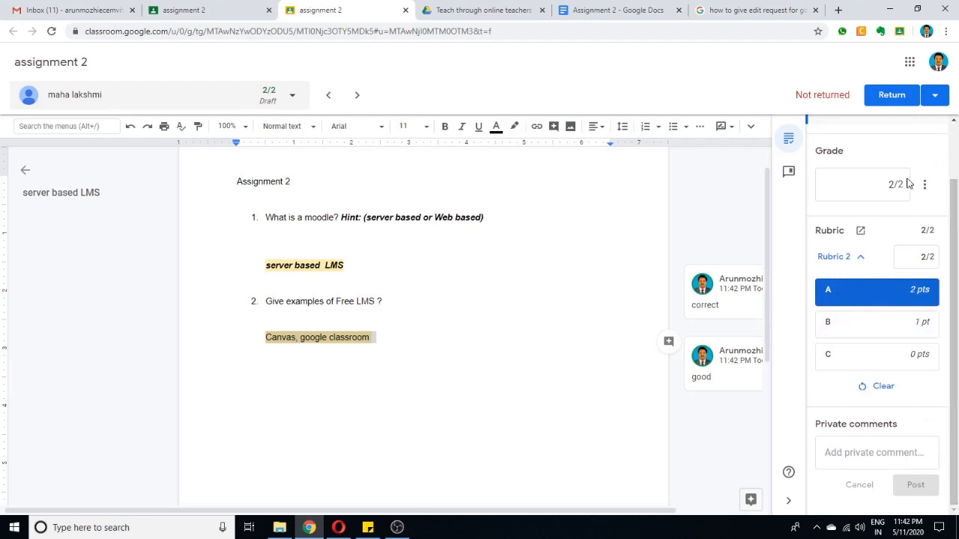
scroll(928, 152, up, 1)
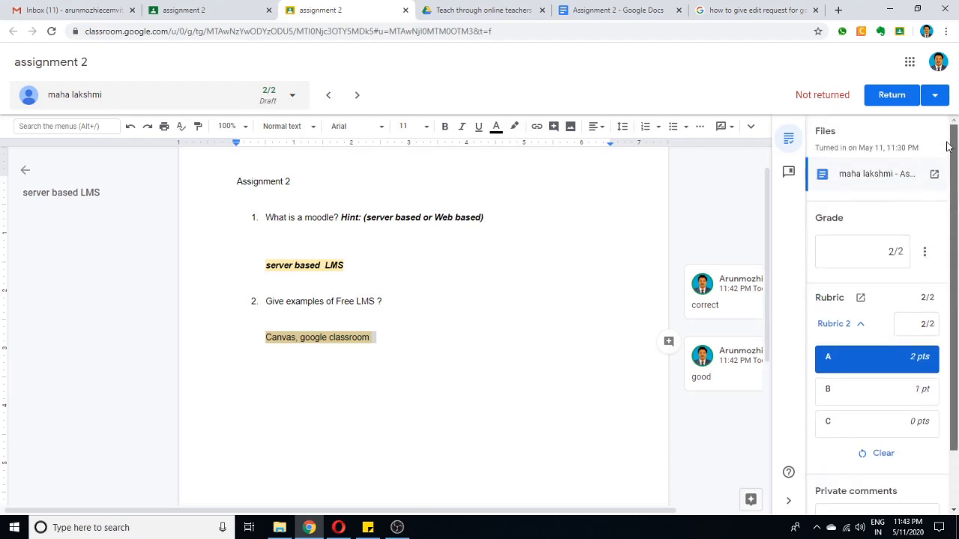
click(892, 95)
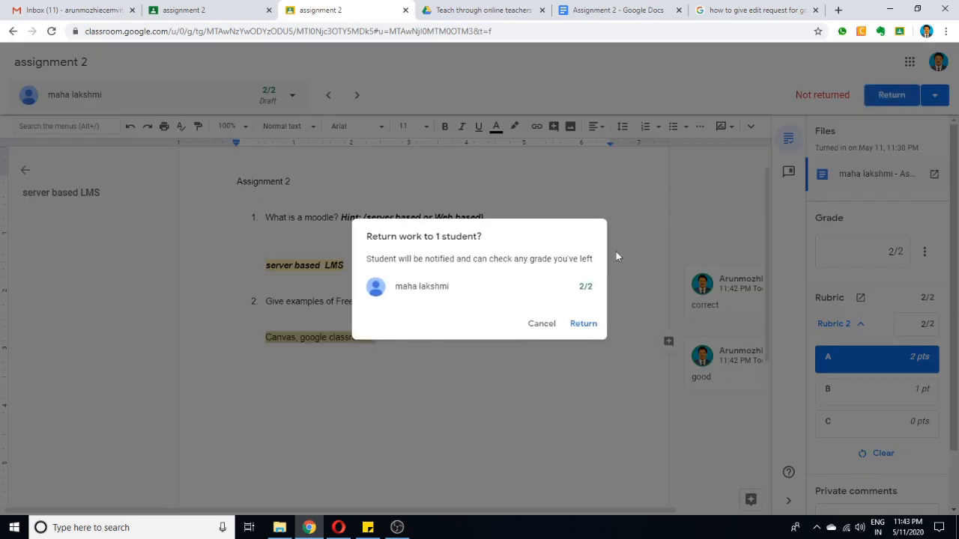
click(583, 323)
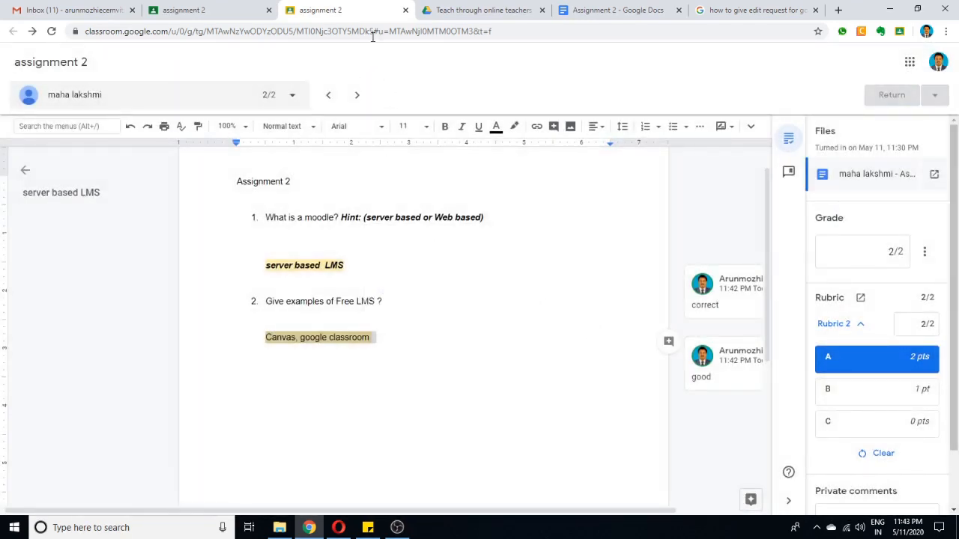
click(405, 11)
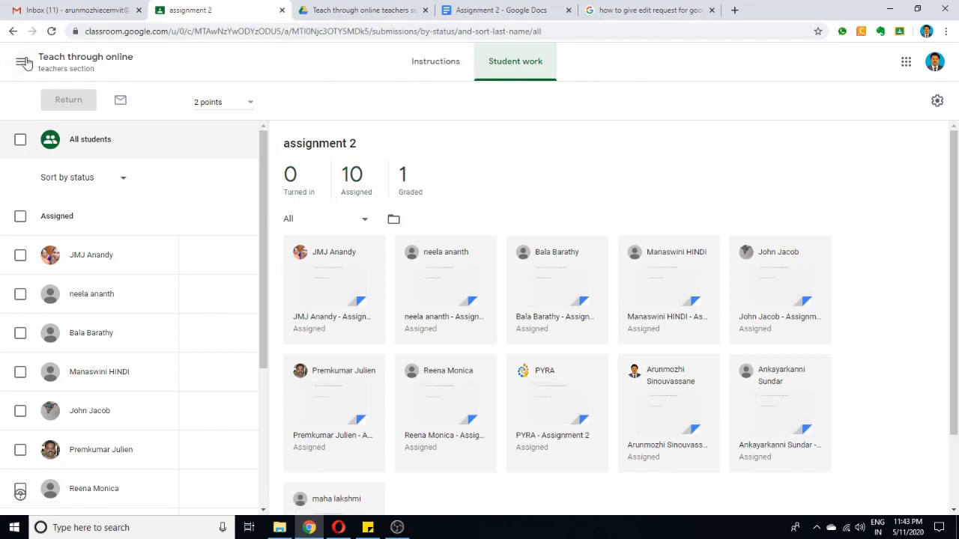
Review the class gradebook, then the student work list and grades for assignment 2.
click(66, 60)
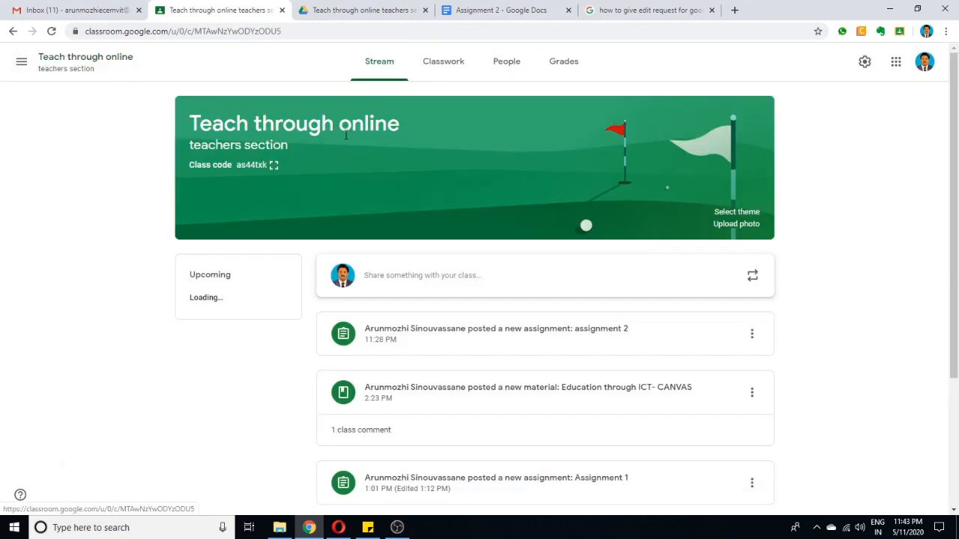
click(576, 69)
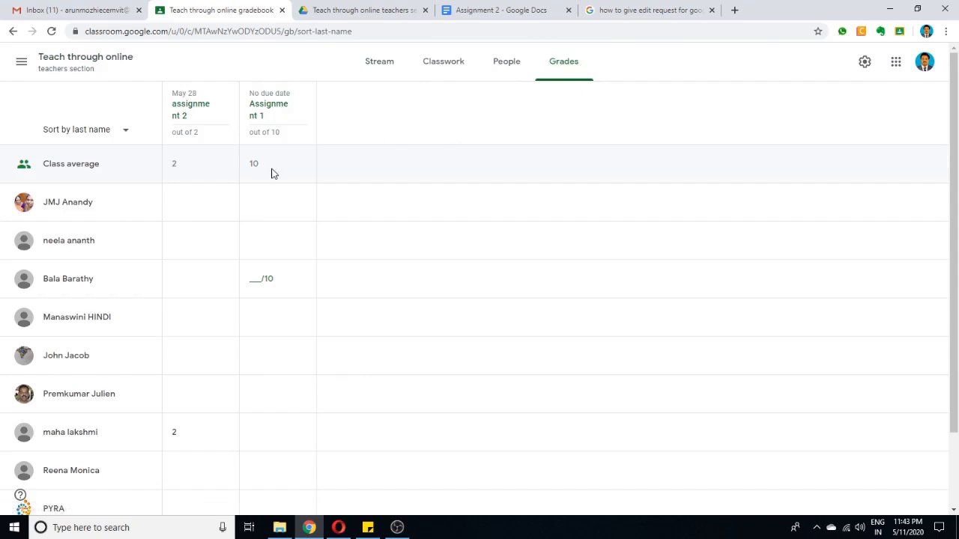
click(193, 106)
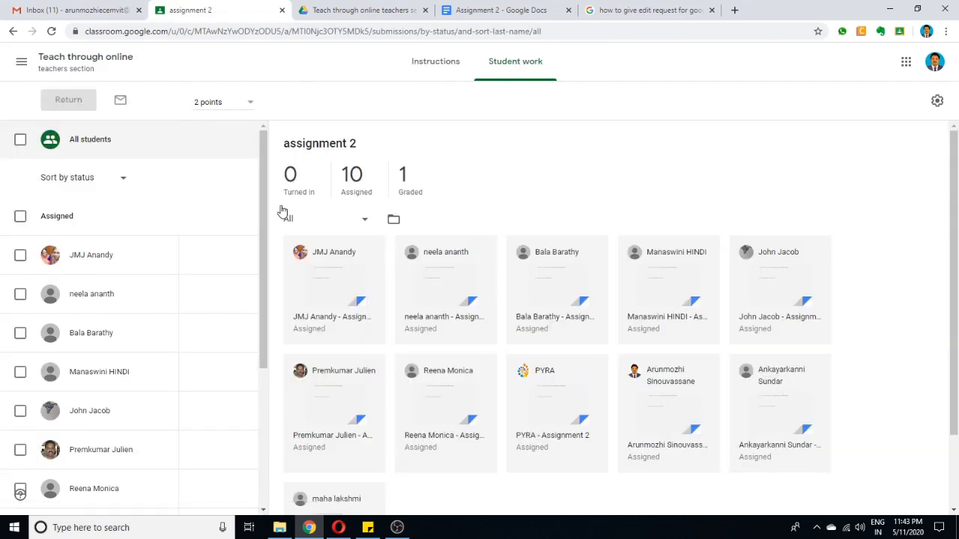
scroll(546, 349, down, 2)
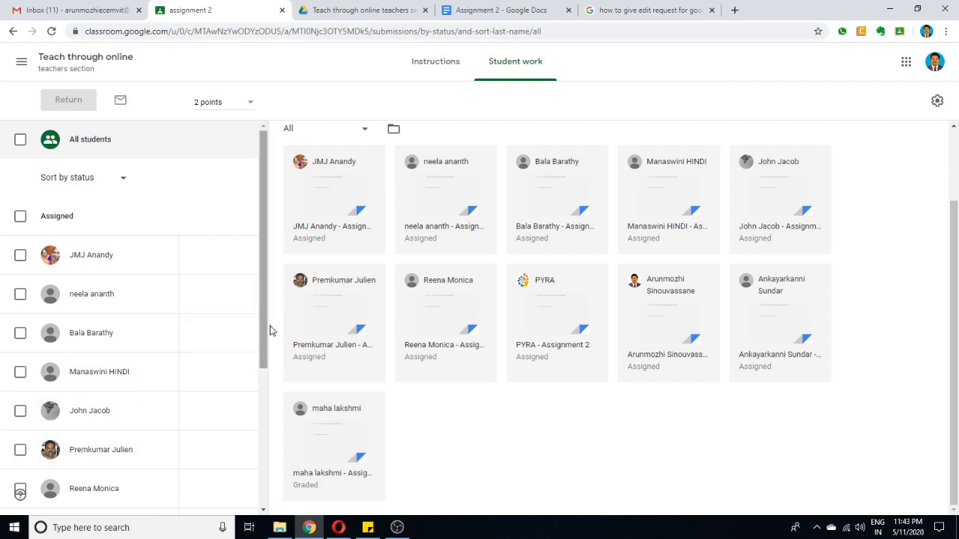
drag(262, 326, 262, 472)
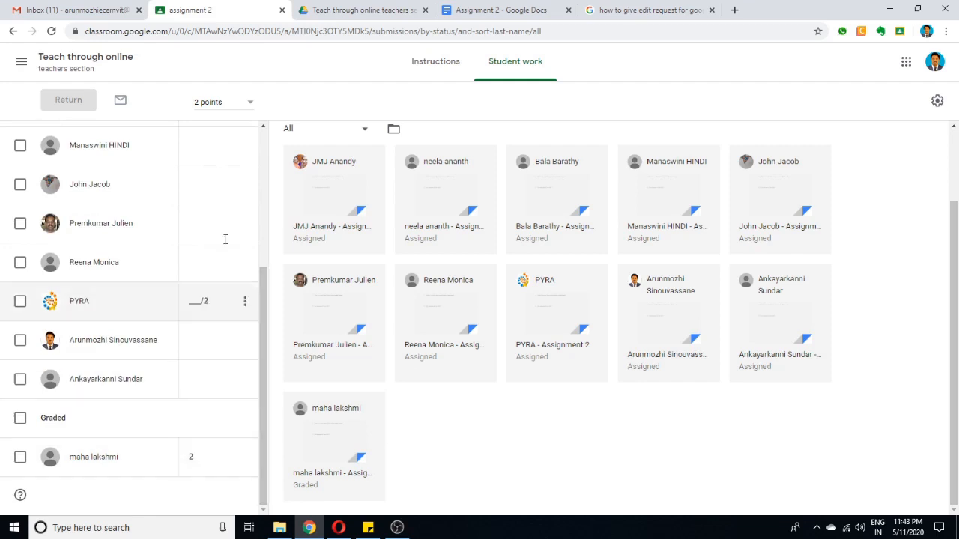
drag(260, 473, 265, 321)
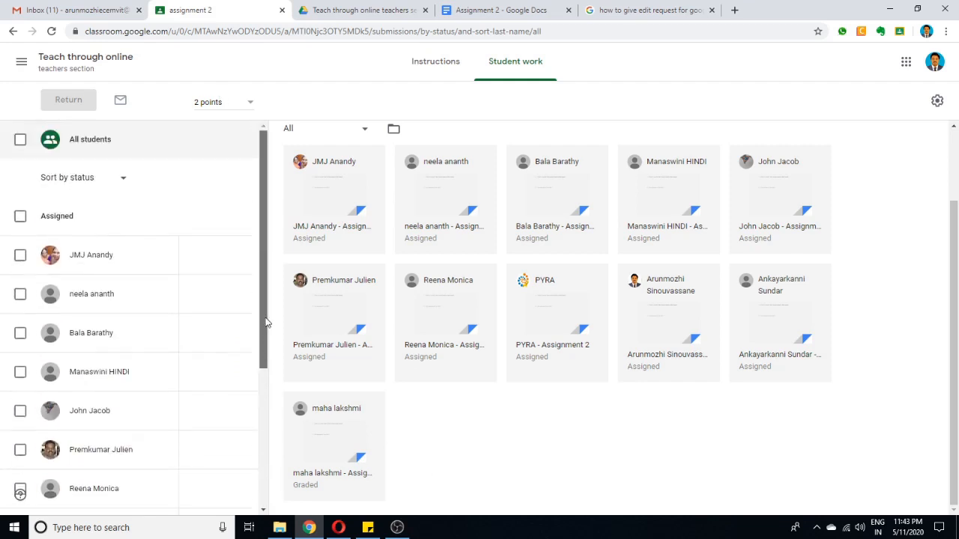
scroll(478, 183, up, 2)
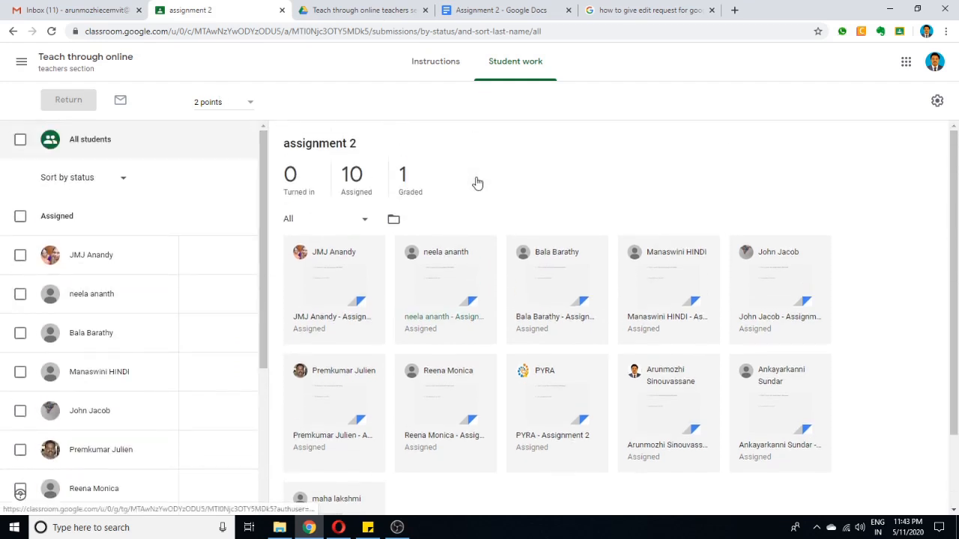
Show only the graded submissions of assignment 2, open the student's graded document and close it again.
click(405, 178)
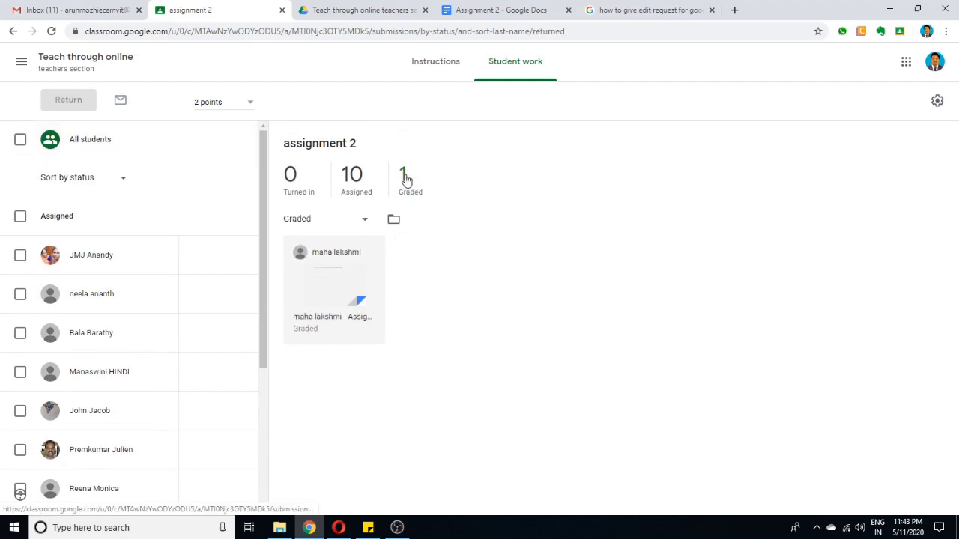
click(328, 325)
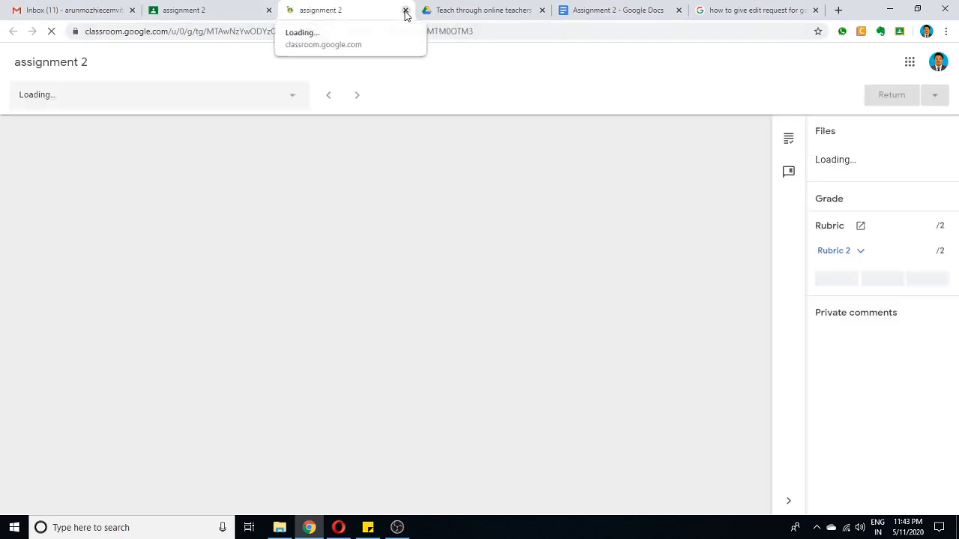
click(405, 11)
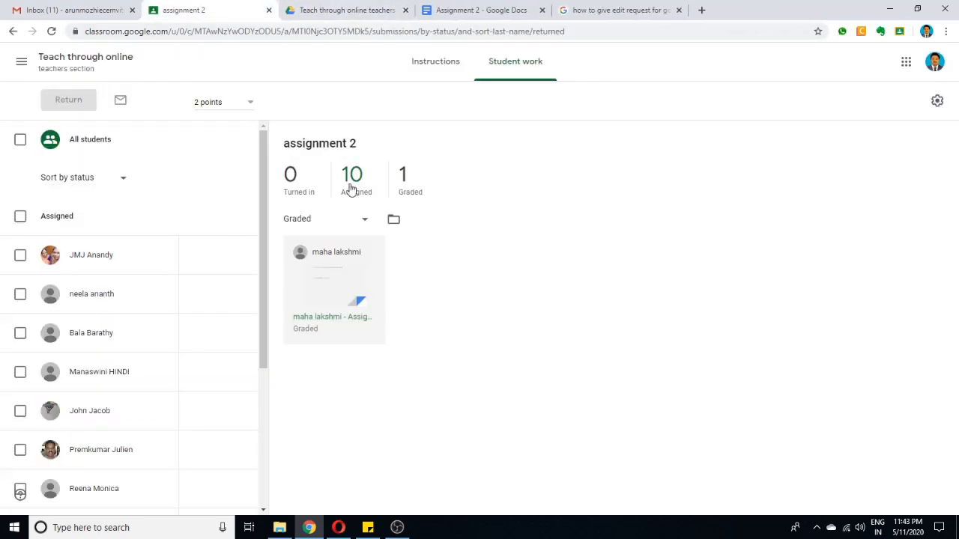
In the student's Opera window, view the Rubric 2 result and open the returned document with the teacher's comments.
click(339, 527)
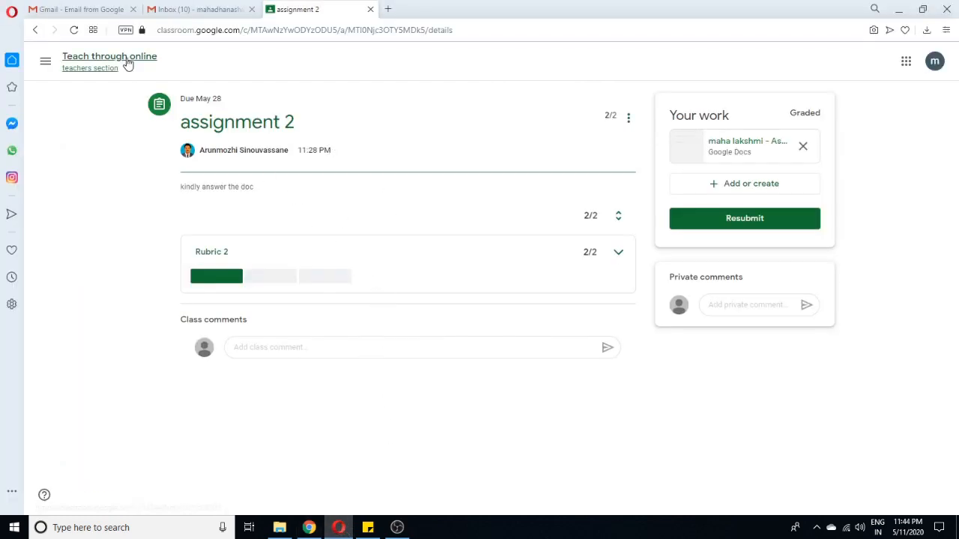
click(222, 259)
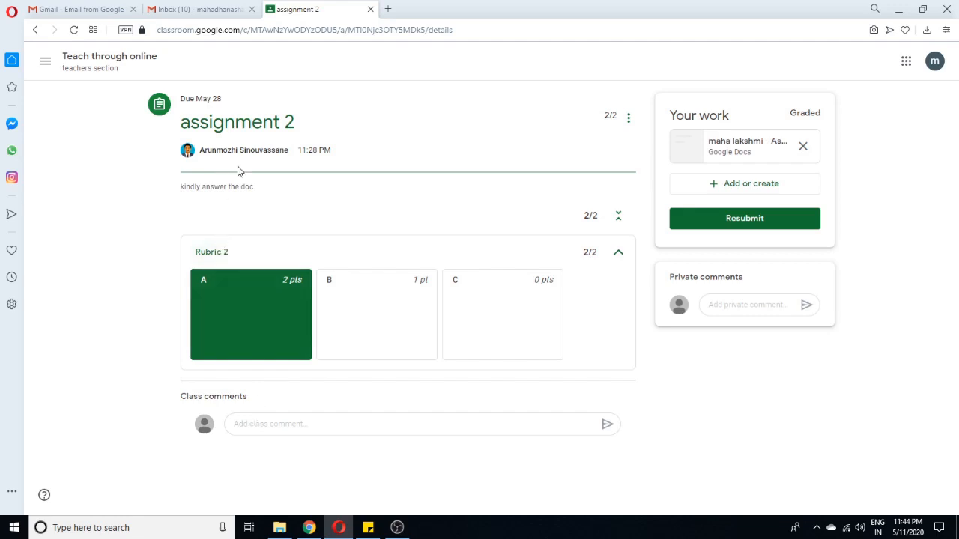
click(750, 145)
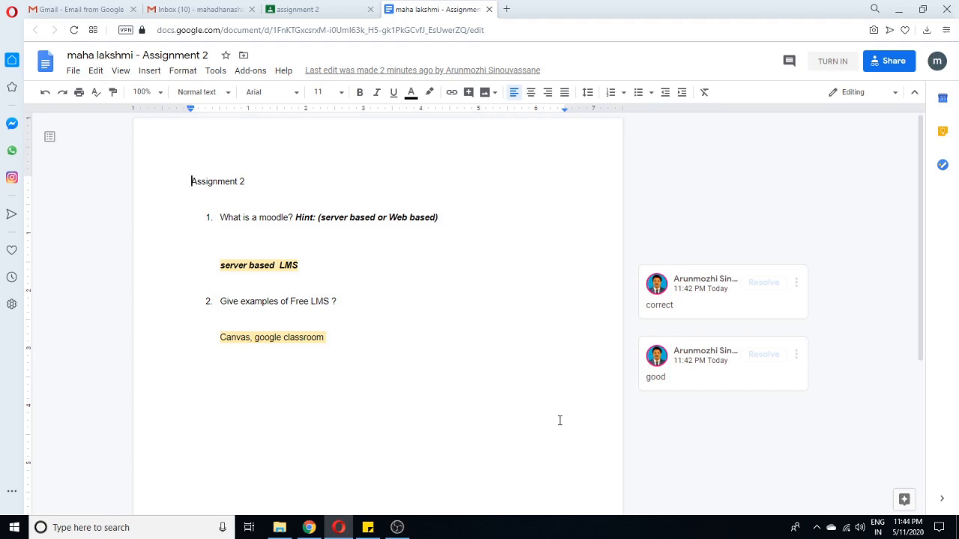
In the teacher's Chrome window, open Google Drive and go to the "Teach through online teachers section" folder inside Classroom.
key(alt+Tab)
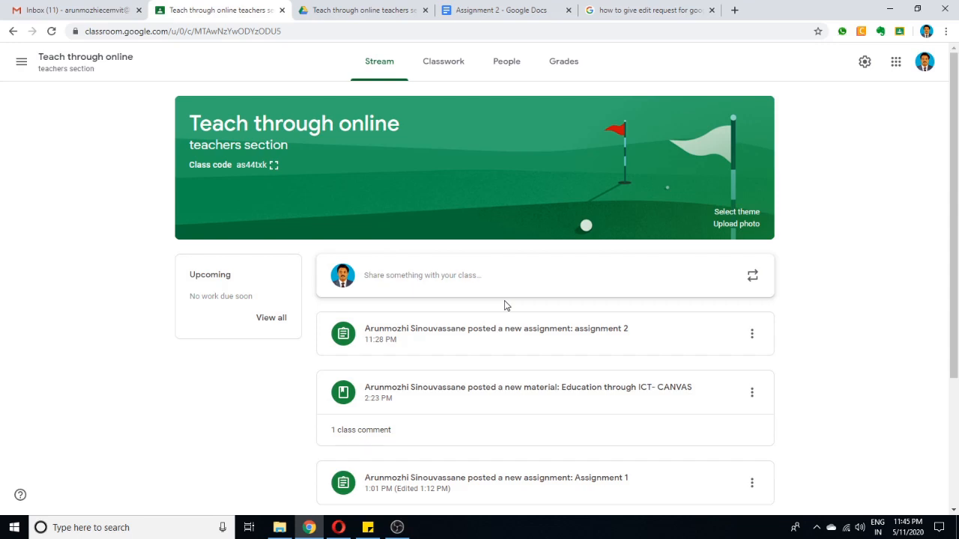
click(897, 64)
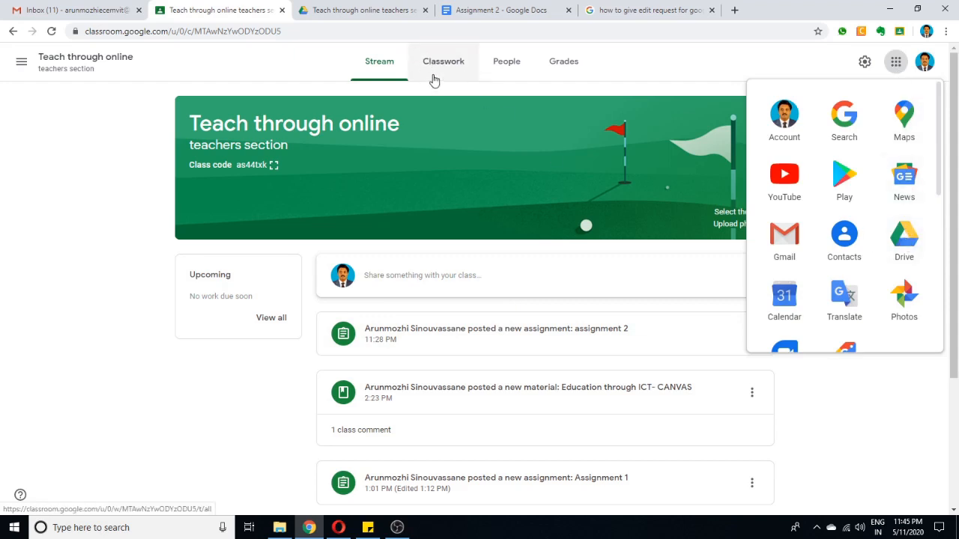
click(905, 238)
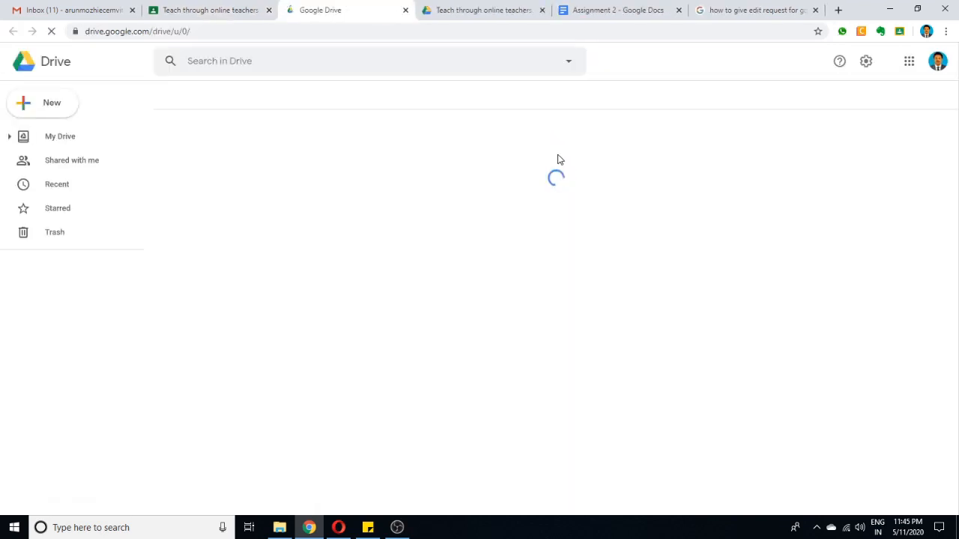
scroll(557, 159, down, 2)
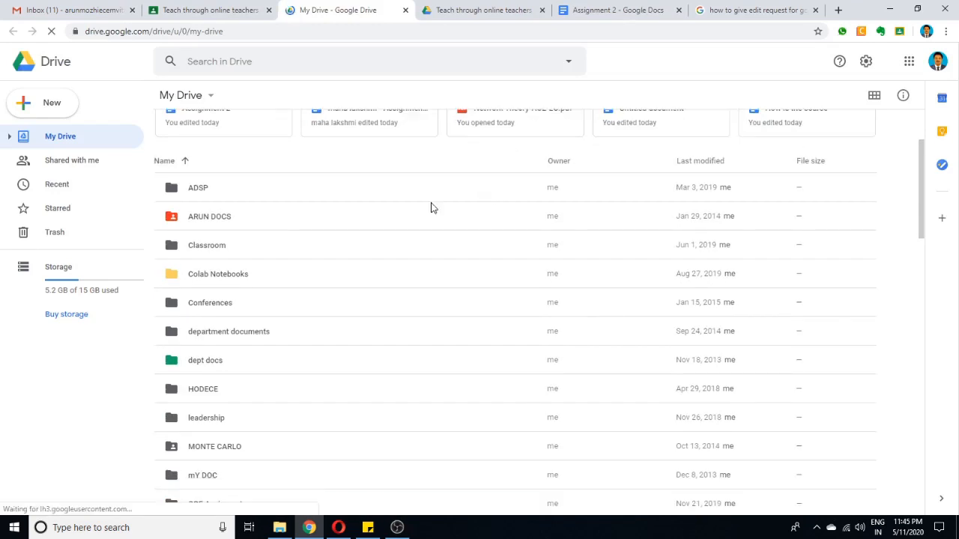
double_click(210, 245)
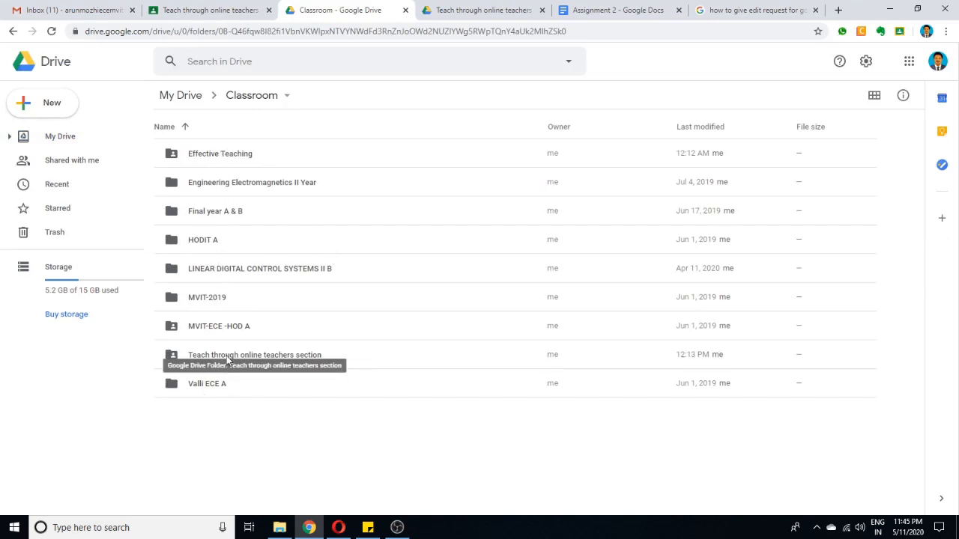
double_click(225, 358)
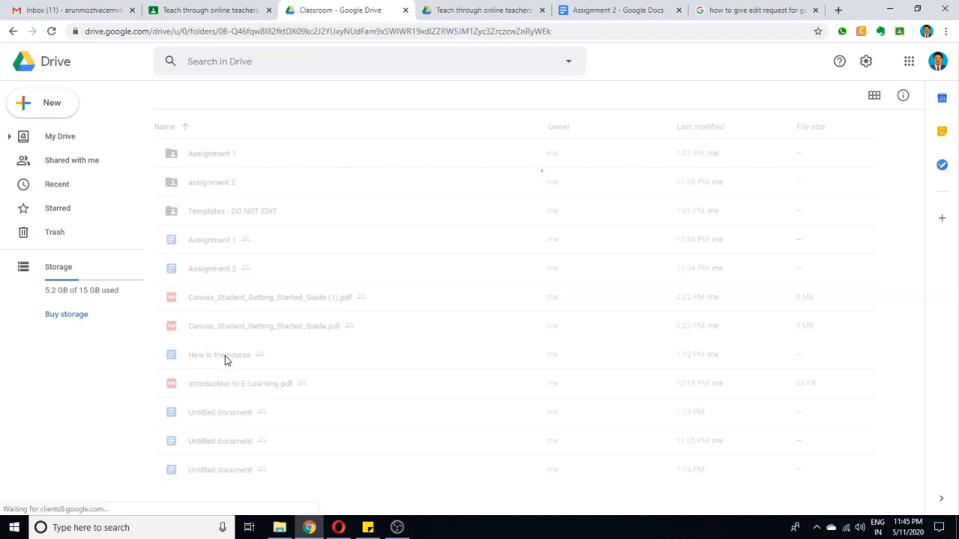
Open the link sharing settings of the "assignment 2" folder and set access for anyone with the link to Viewer.
double_click(226, 183)
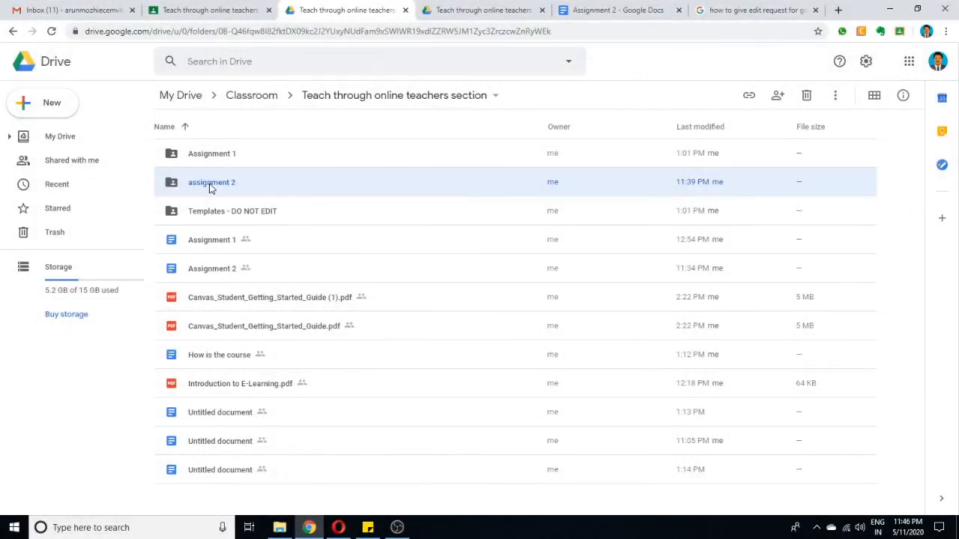
right_click(210, 185)
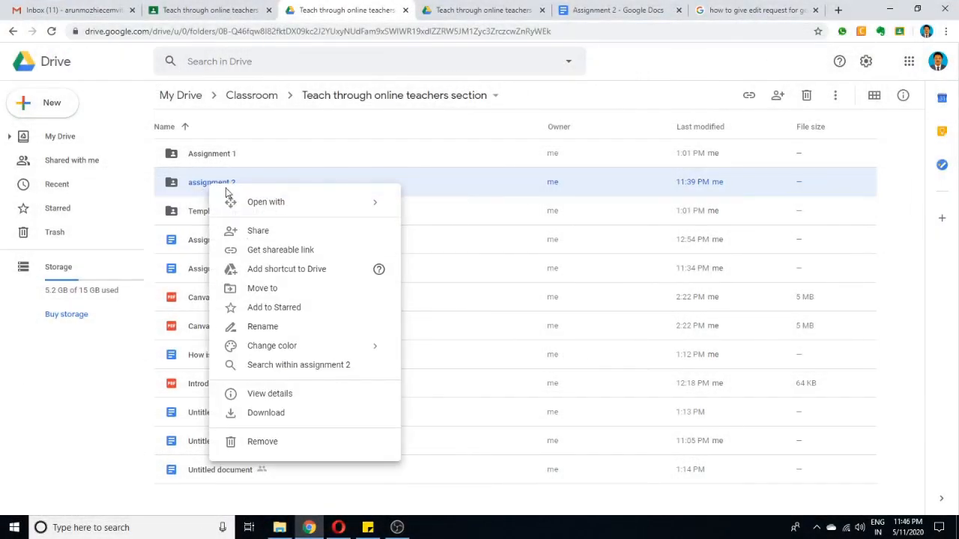
click(258, 232)
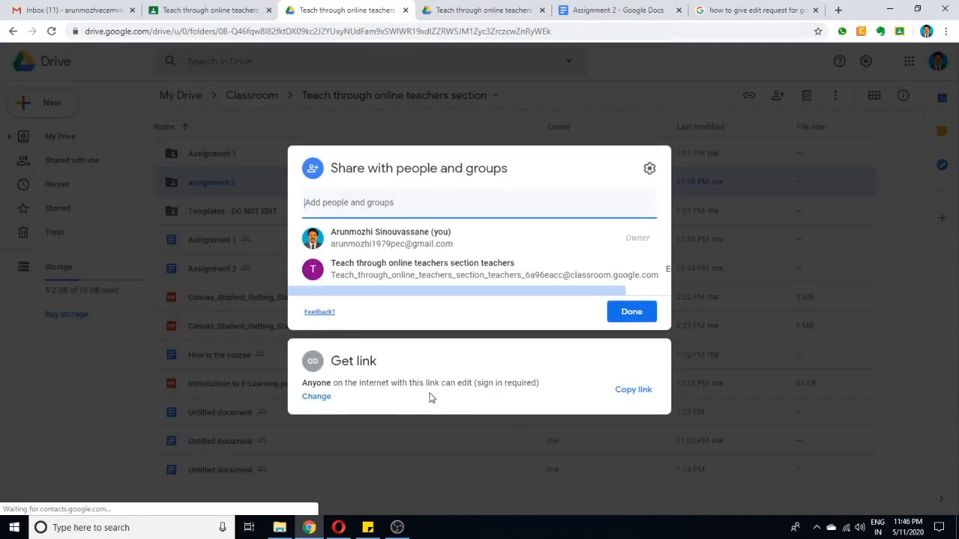
click(317, 398)
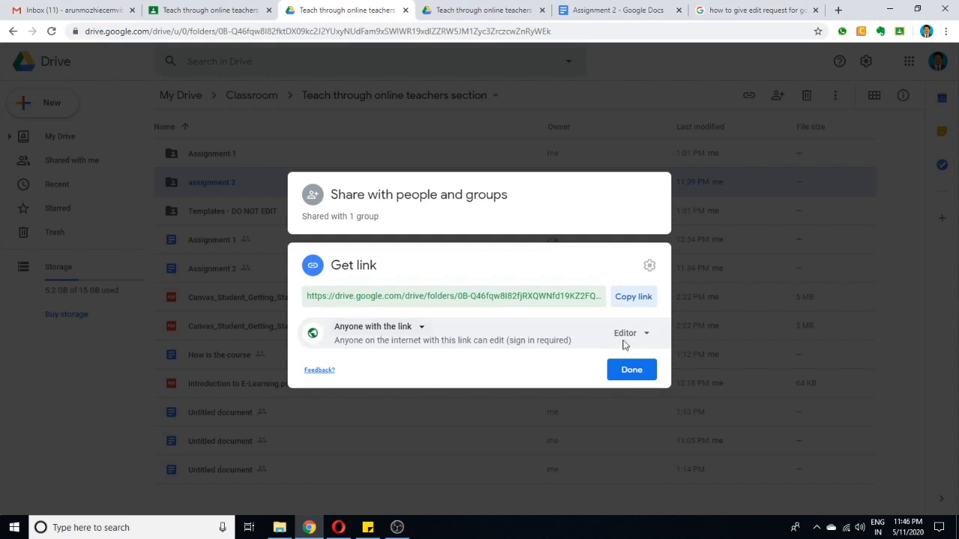
click(645, 335)
click(657, 364)
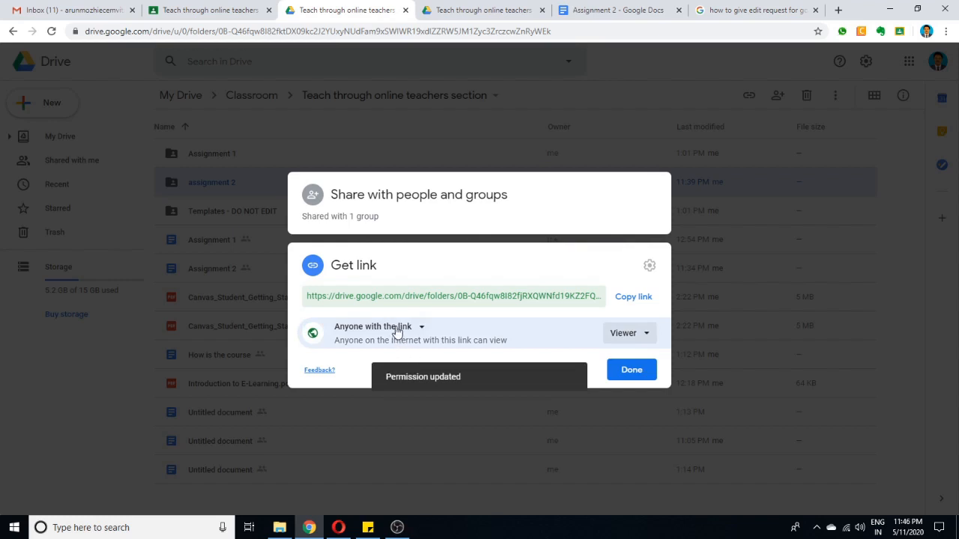
Set the "assignment 2" folder's link sharing to Anyone with the link as Editor and finish sharing.
click(397, 329)
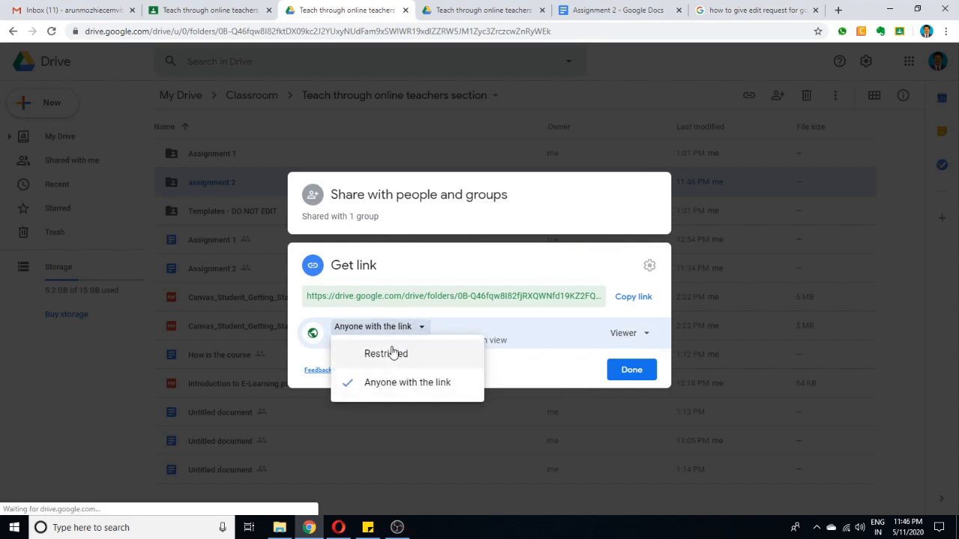
click(398, 391)
click(638, 334)
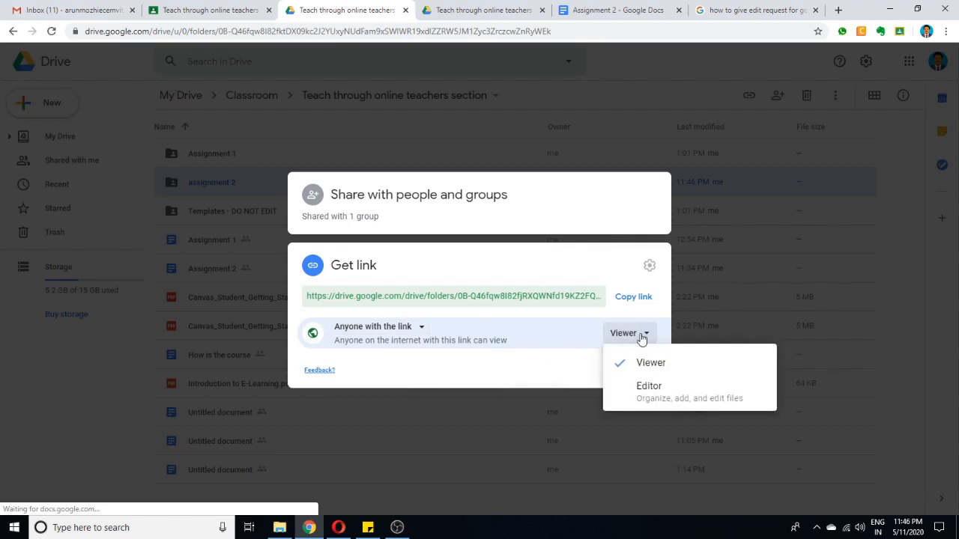
click(647, 391)
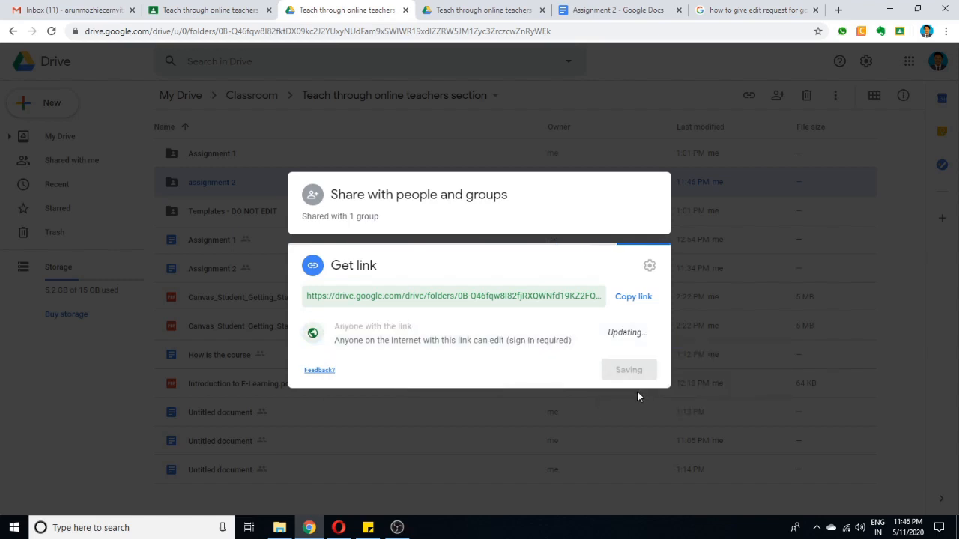
click(635, 375)
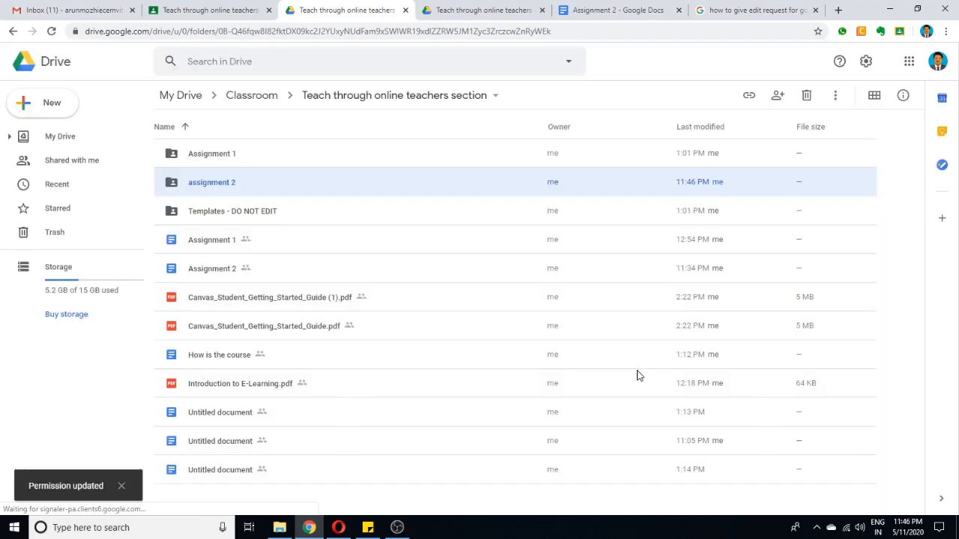
Share the "Assignment 1" folder with Anyone with the link as Editor, and open that folder.
right_click(220, 155)
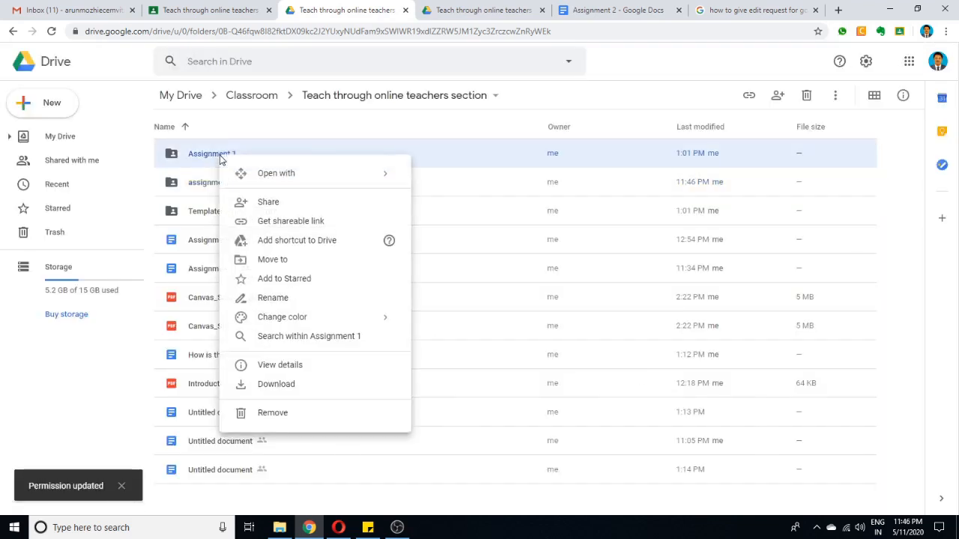
click(288, 205)
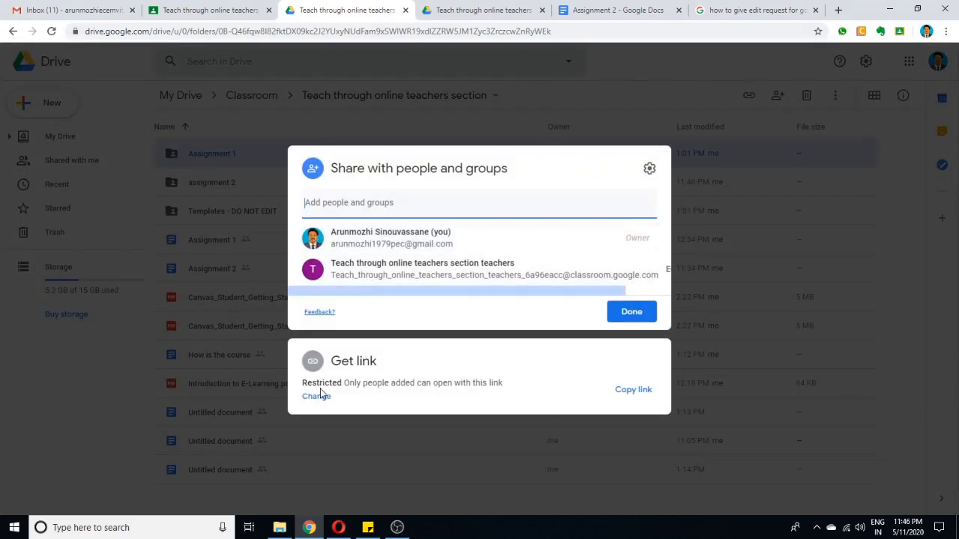
click(322, 396)
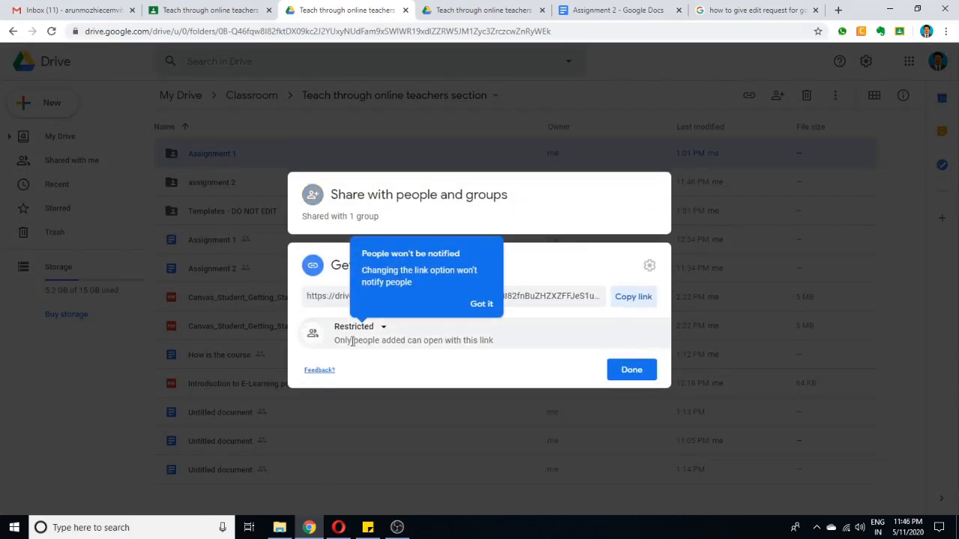
click(373, 328)
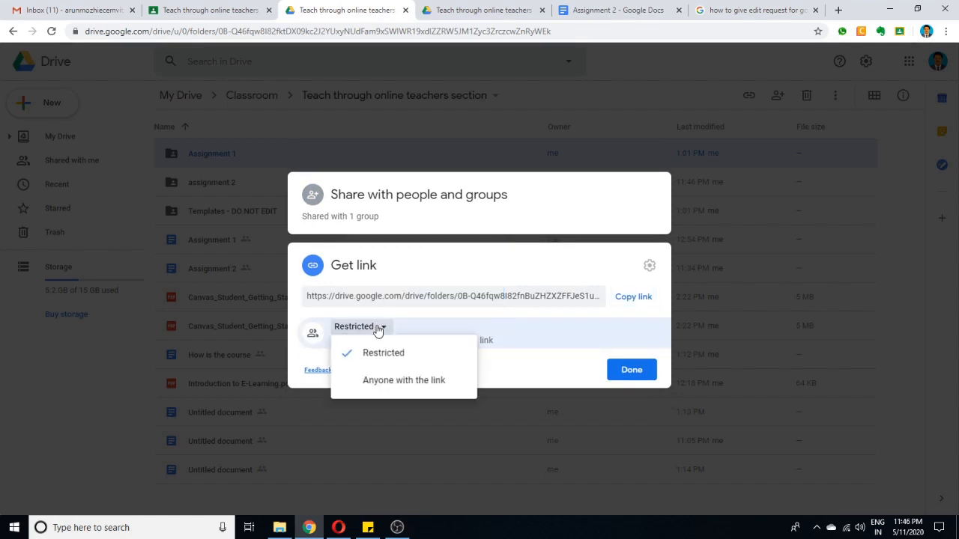
click(387, 384)
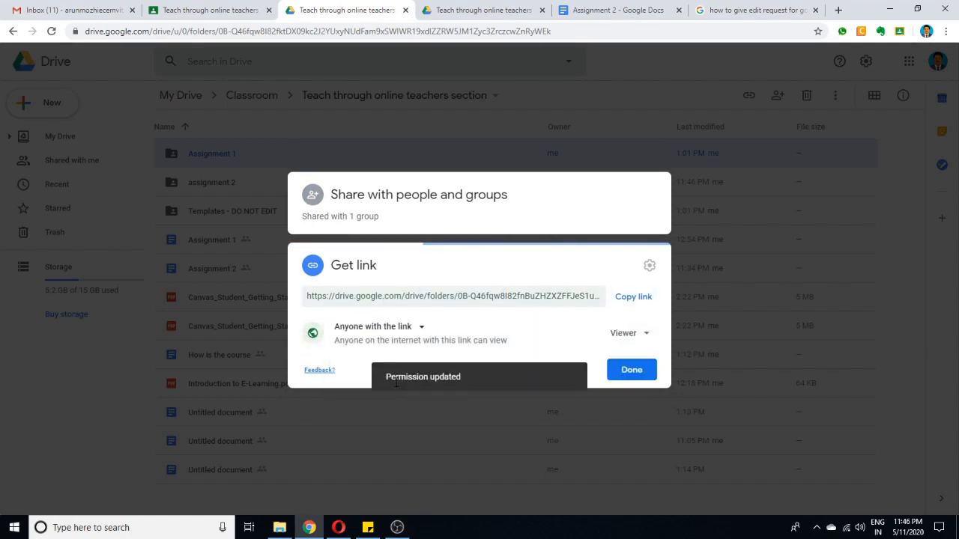
click(624, 335)
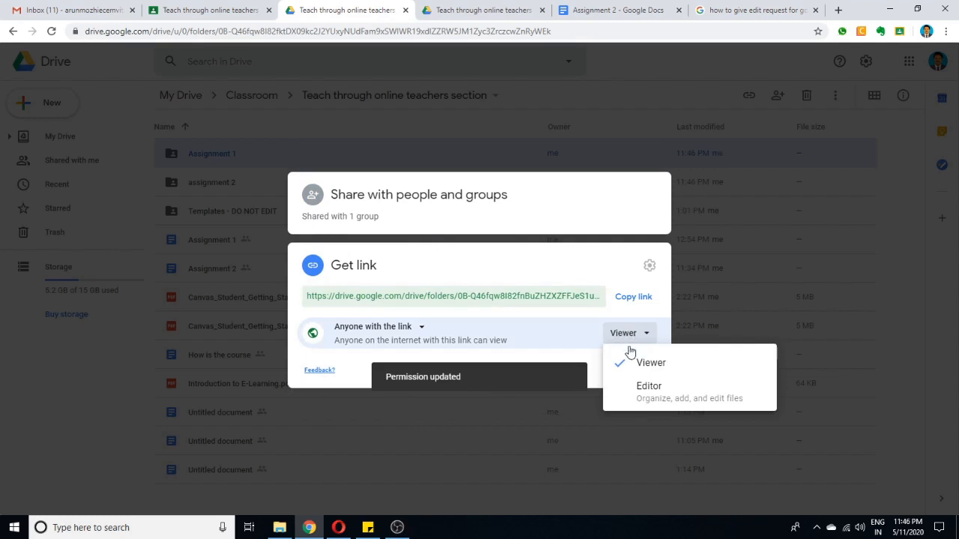
click(646, 388)
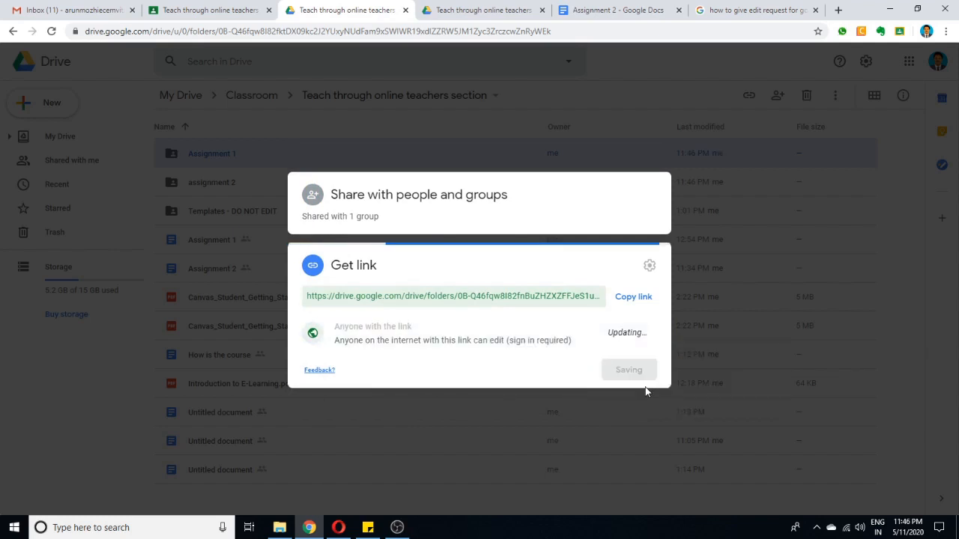
click(631, 370)
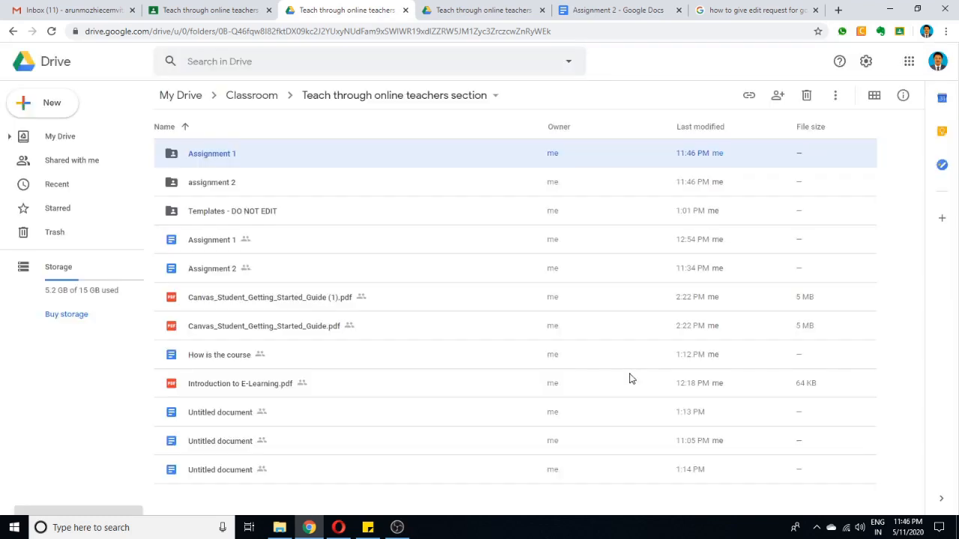
double_click(226, 154)
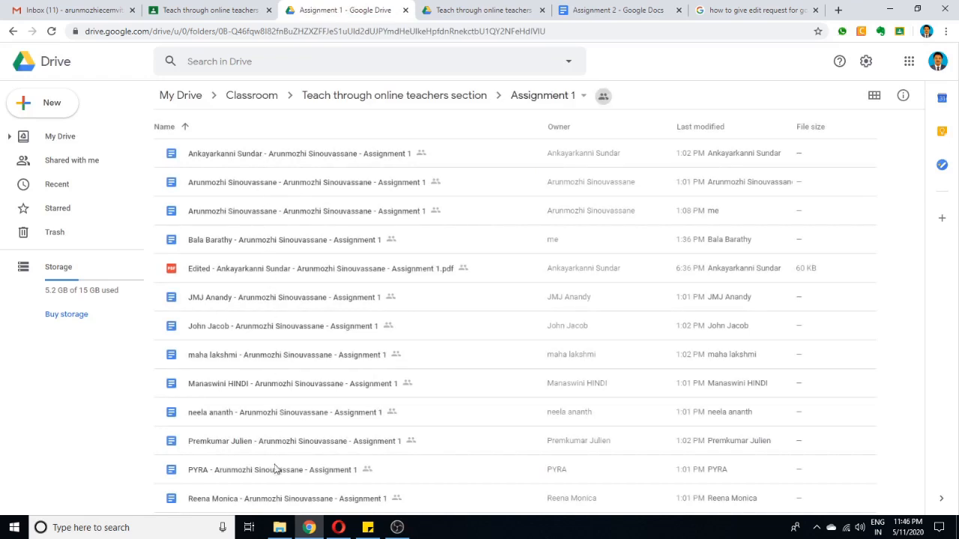